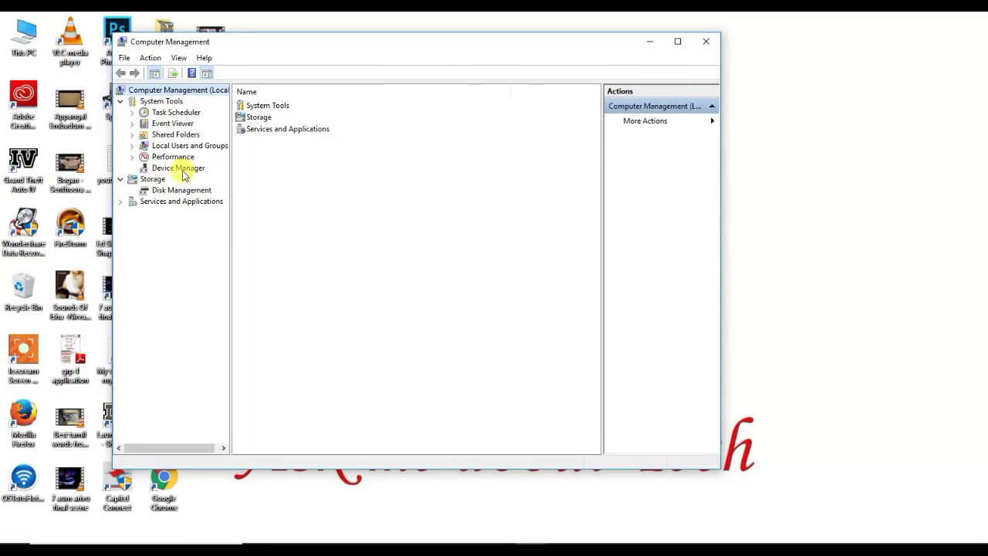
# Step: Show Device Manager in a maximized Computer Management window and check the Bluetooth group
pyautogui.click(182, 170)
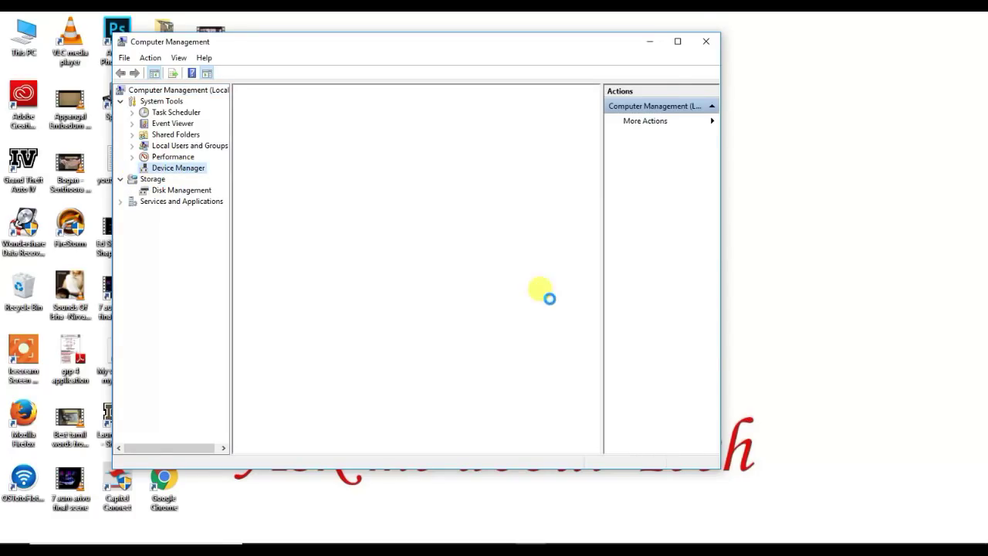
pyautogui.click(677, 41)
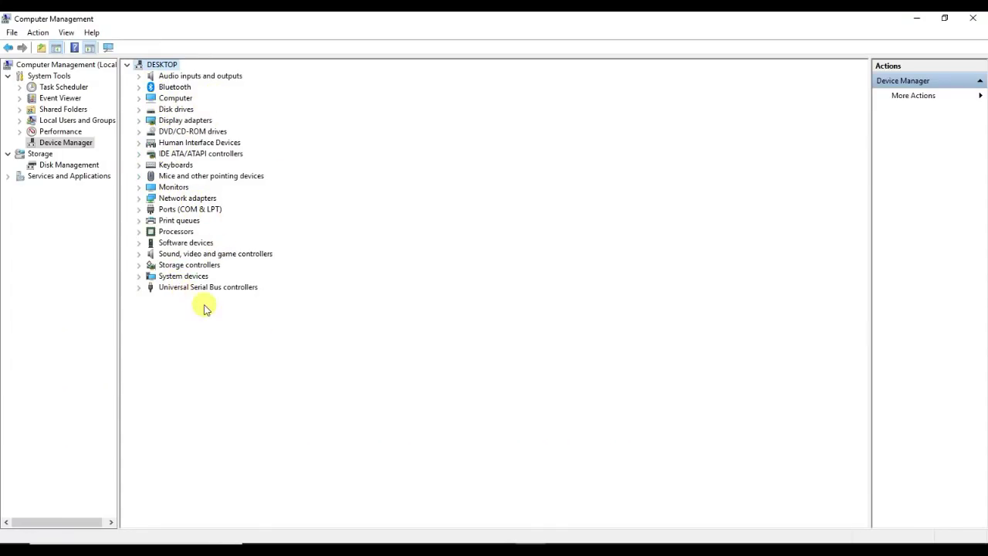
pyautogui.click(139, 86)
pyautogui.click(139, 86)
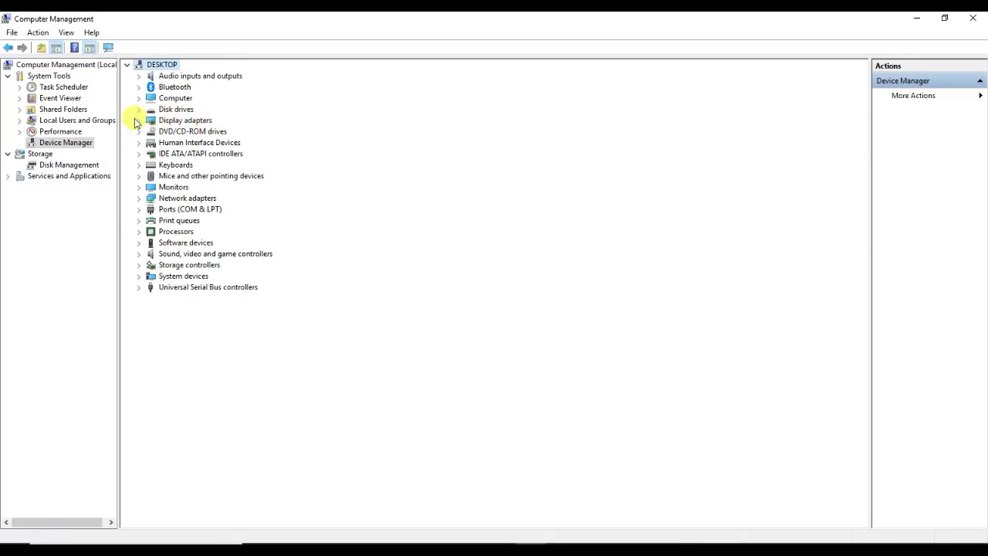
# Step: Check the display adapters, Intel HD Graphics and NVIDIA GeForce GT 710, then collapse the group
pyautogui.click(140, 122)
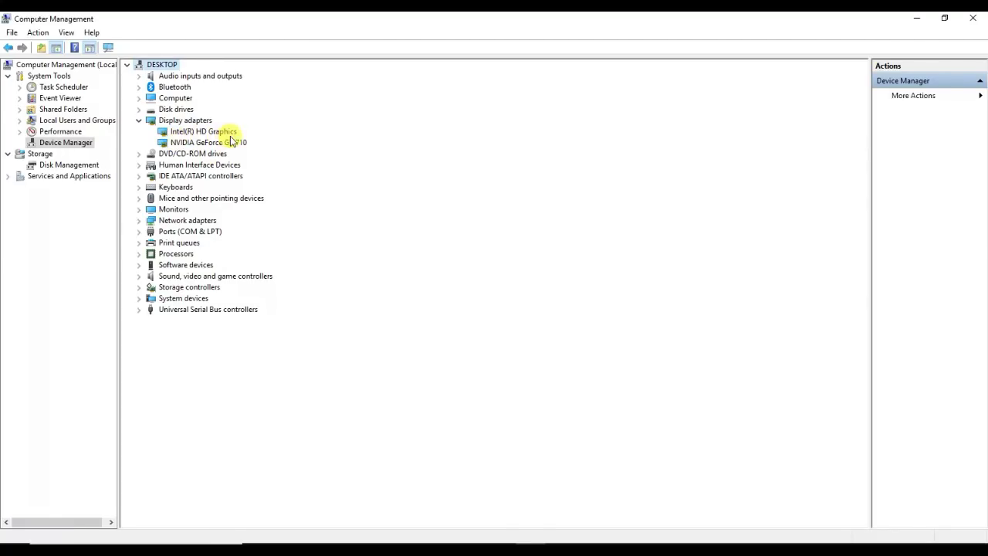
pyautogui.click(139, 120)
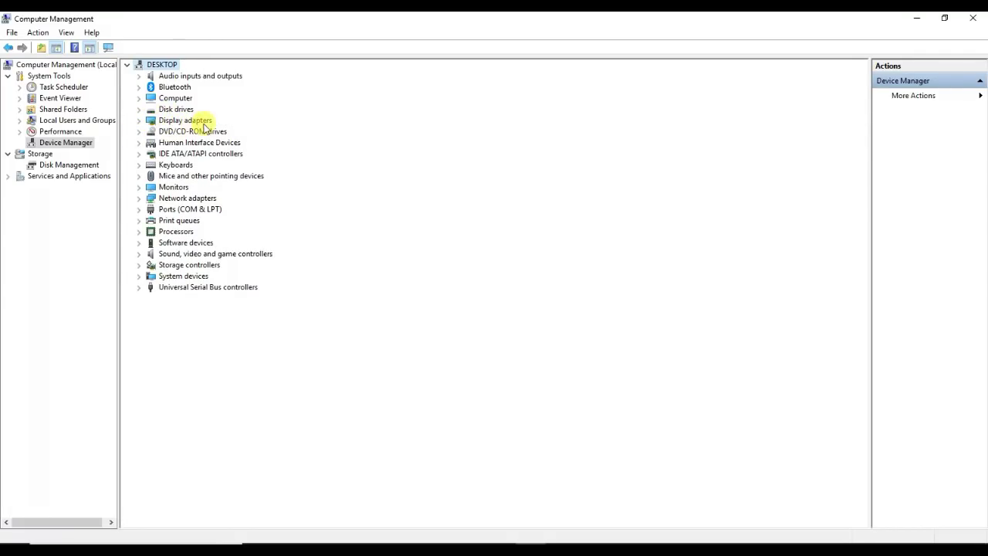
pyautogui.click(139, 120)
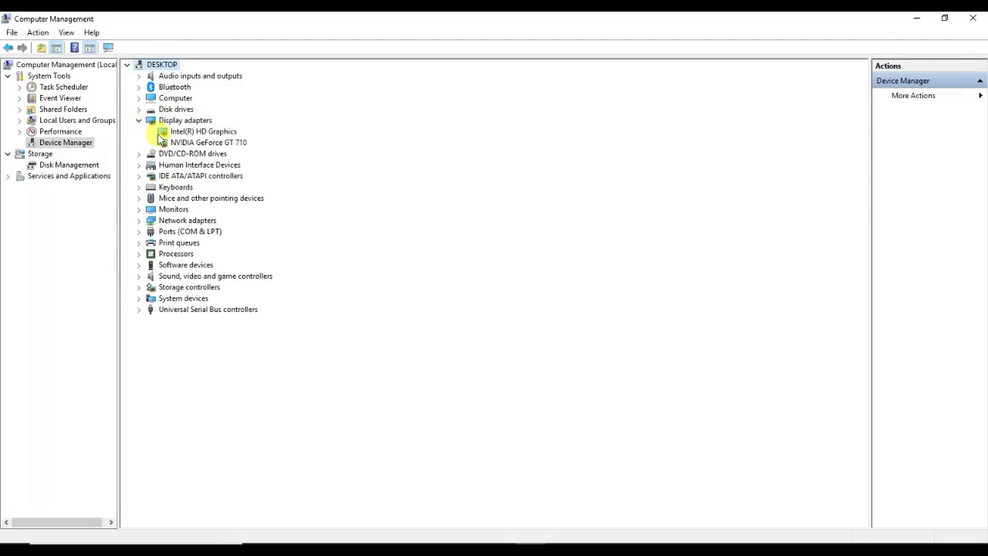
pyautogui.click(139, 121)
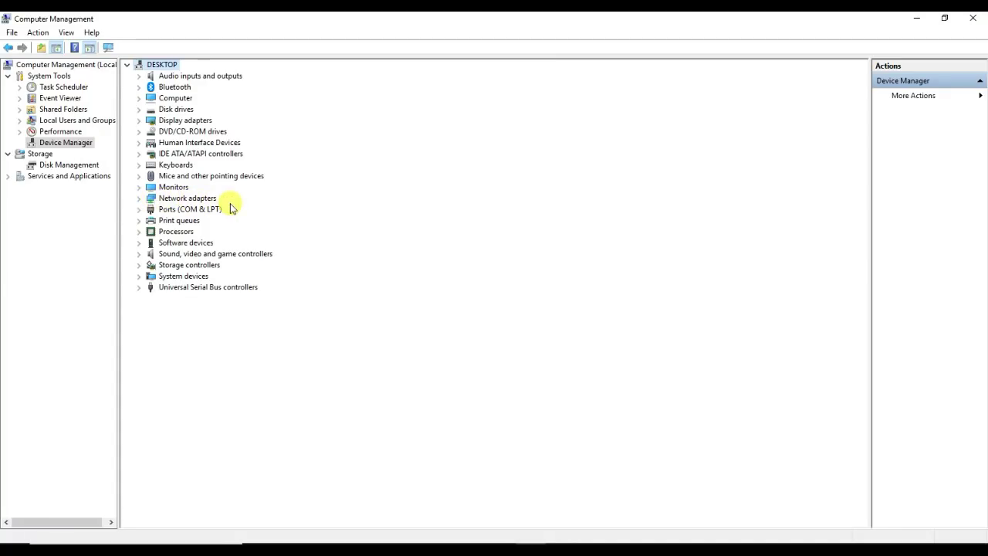
# Step: Check the Intel 82578DC Gigabit Network Connection under Network adapters, then re-expand Display adapters
pyautogui.click(141, 199)
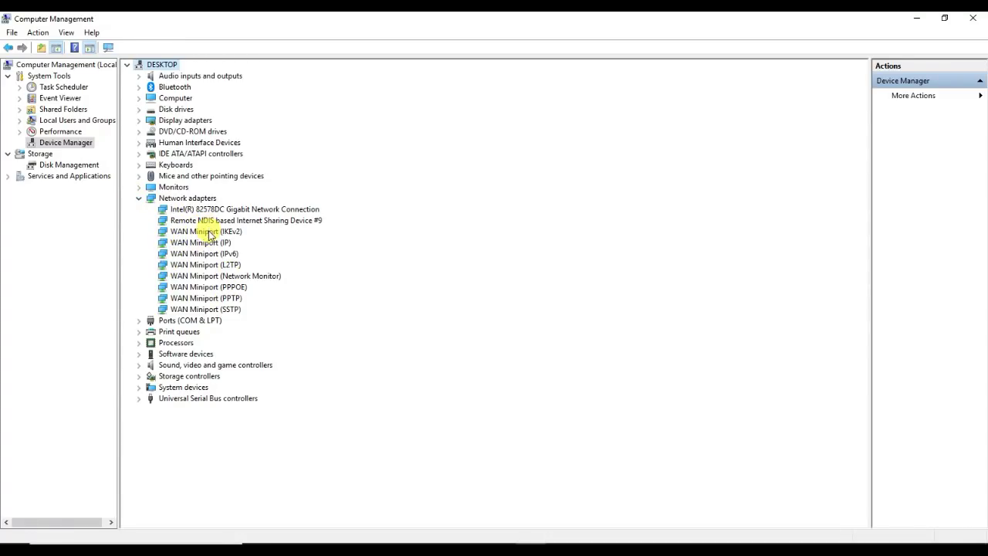
pyautogui.click(140, 197)
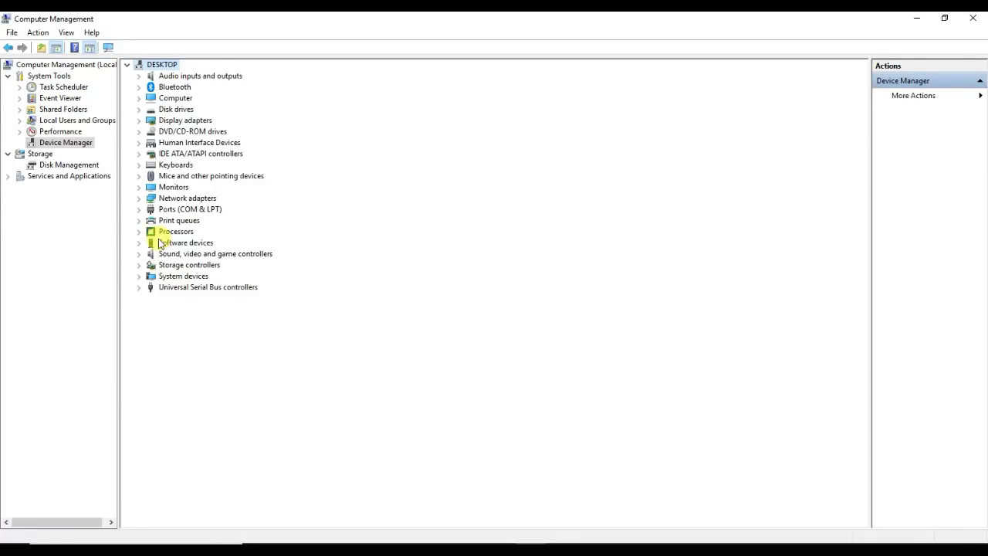
pyautogui.click(138, 120)
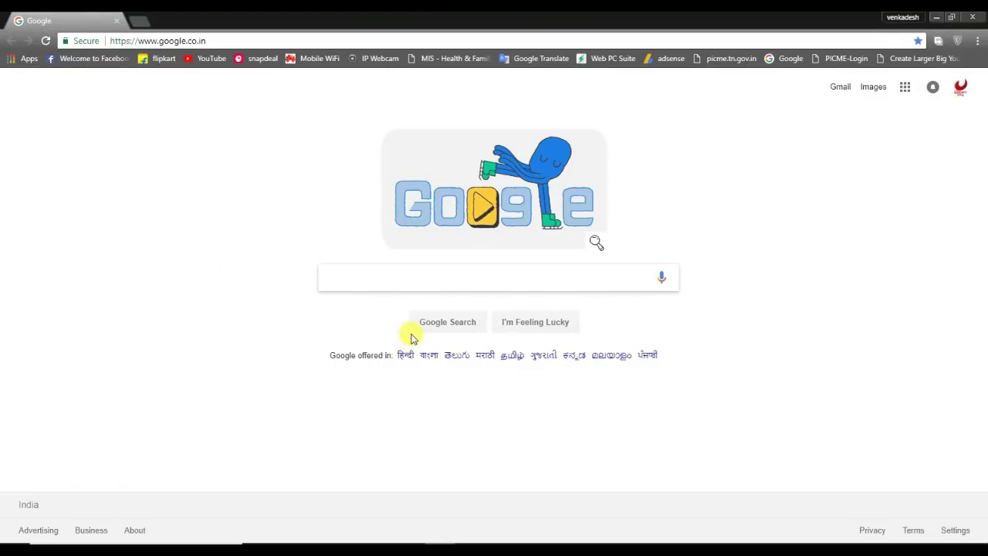
# Step: Search Google for 'acer laptop driver official' and open the acer.com Drivers and Manuals result
pyautogui.click(433, 278)
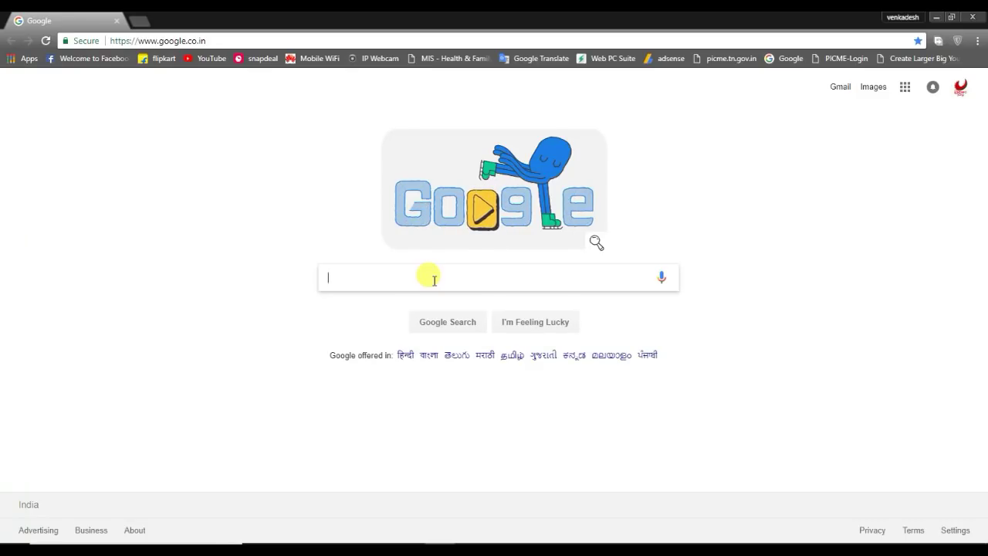
pyautogui.write('acer laptop d')
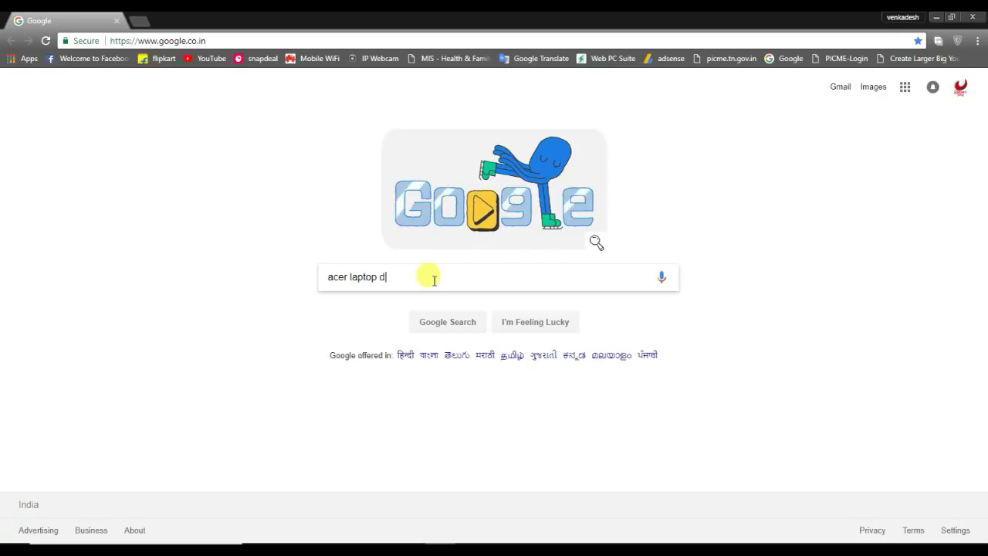
pyautogui.write('river official')
pyautogui.press('Return')
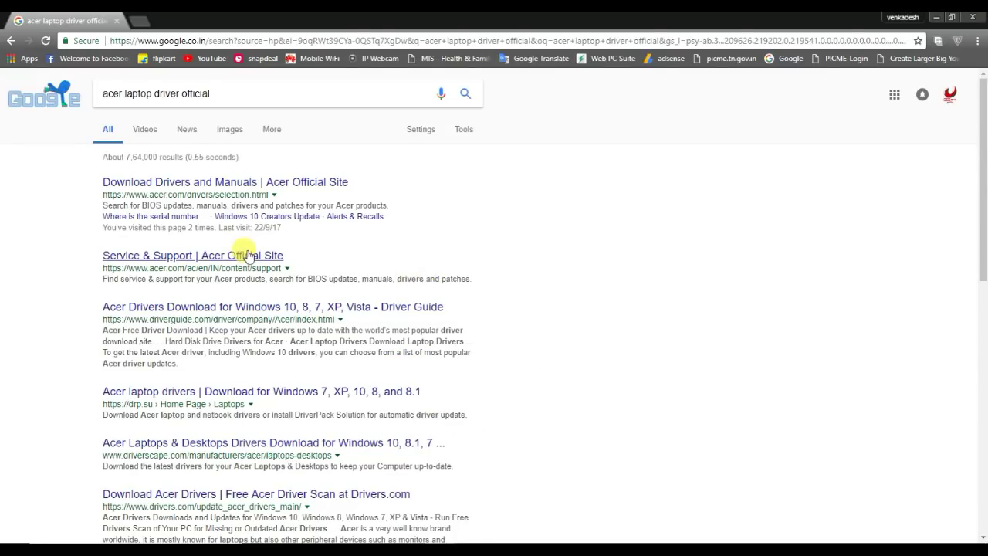
pyautogui.click(273, 184)
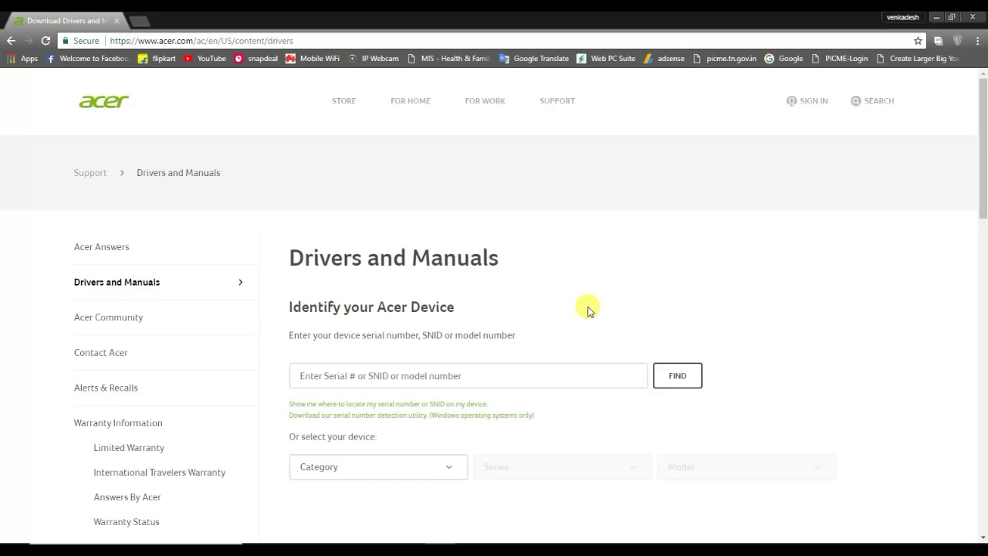
# Step: Set the Acer Drivers and Manuals category to Notebook
pyautogui.scroll(-3, 589, 308)
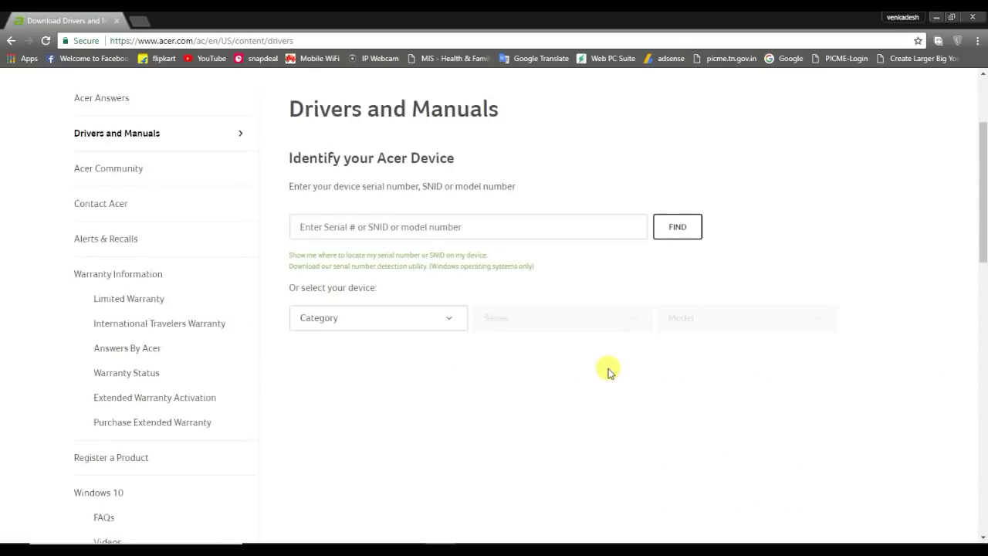
pyautogui.scroll(1, 396, 403)
pyautogui.scroll(1, 396, 403)
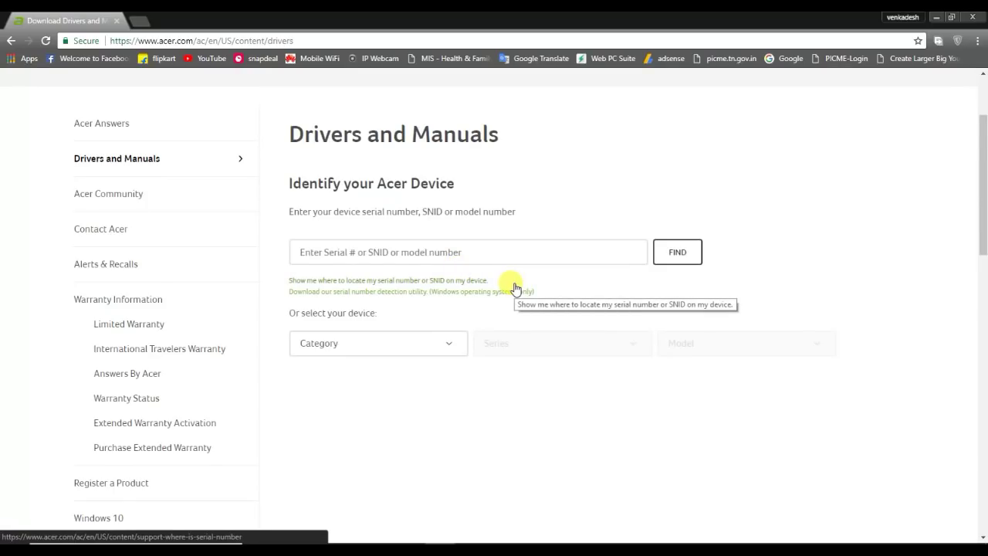
pyautogui.click(421, 344)
pyautogui.scroll(-2, 455, 409)
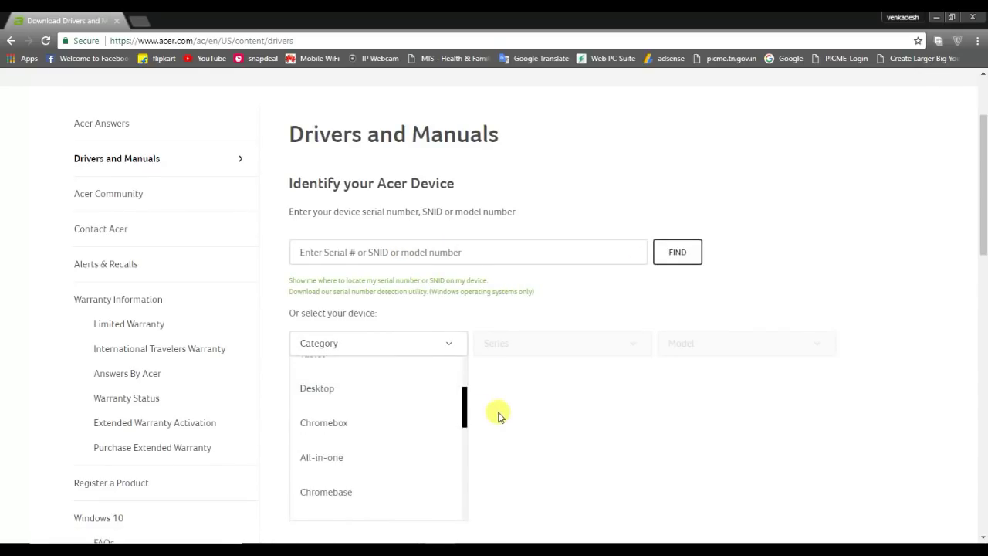
pyautogui.scroll(-3, 540, 448)
pyautogui.scroll(2, 419, 357)
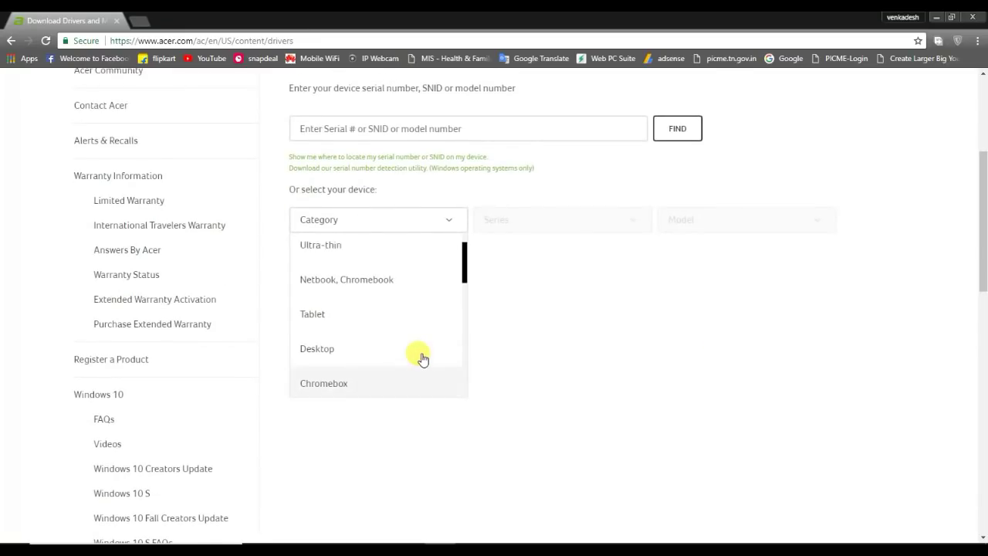
pyautogui.scroll(2, 390, 340)
pyautogui.click(375, 316)
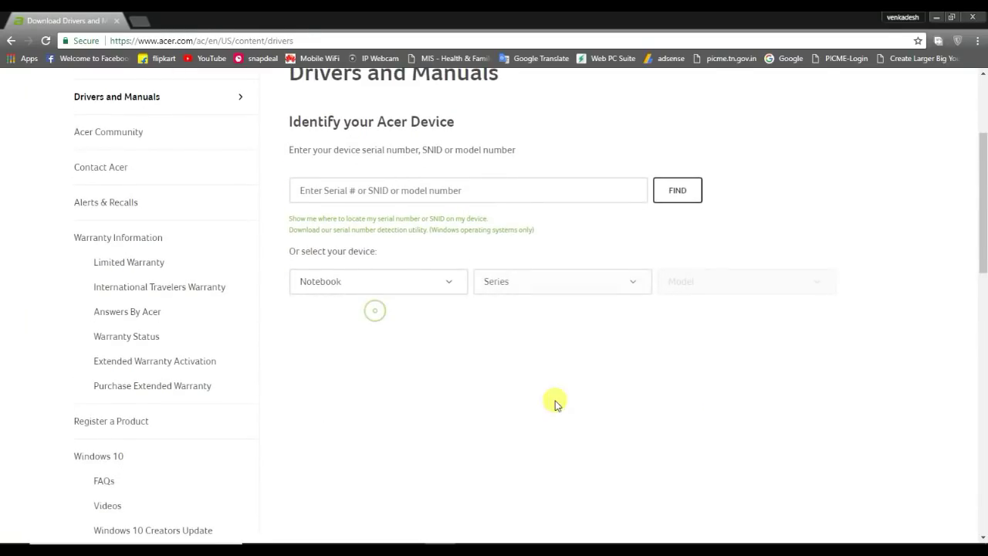
# Step: Choose the Aspire series and pick the Aspire E1-431 from the model list
pyautogui.click(568, 284)
pyautogui.scroll(-1, 567, 390)
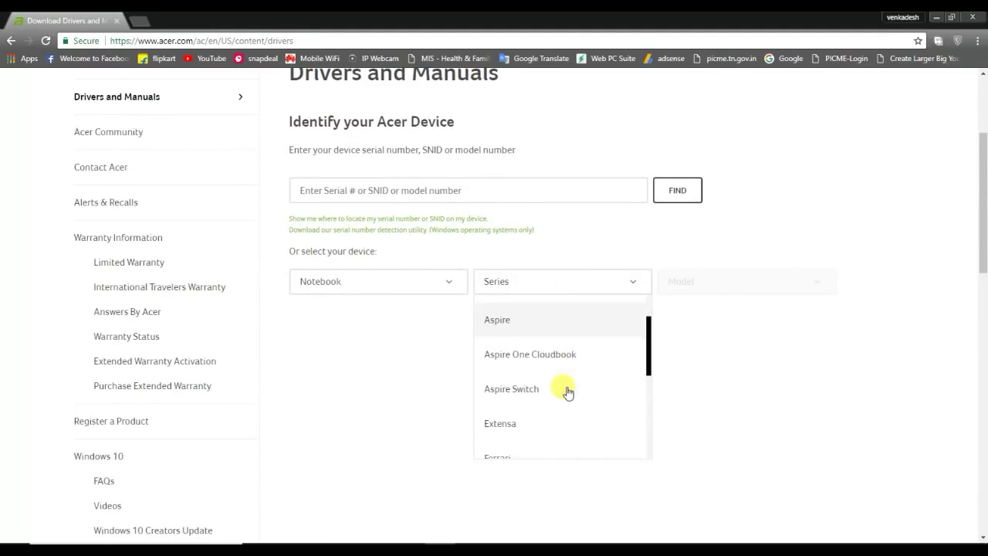
pyautogui.click(556, 337)
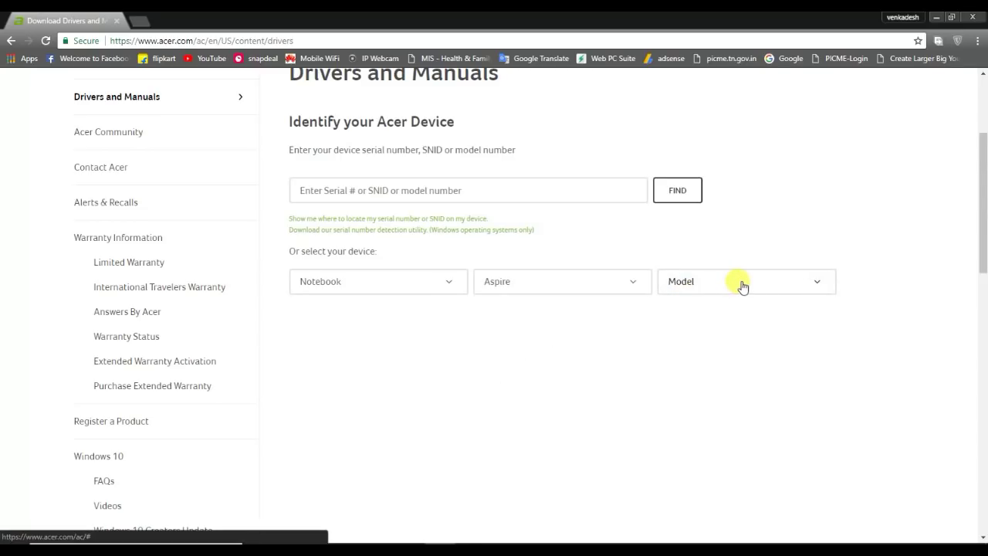
pyautogui.click(742, 286)
pyautogui.scroll(-4, 739, 381)
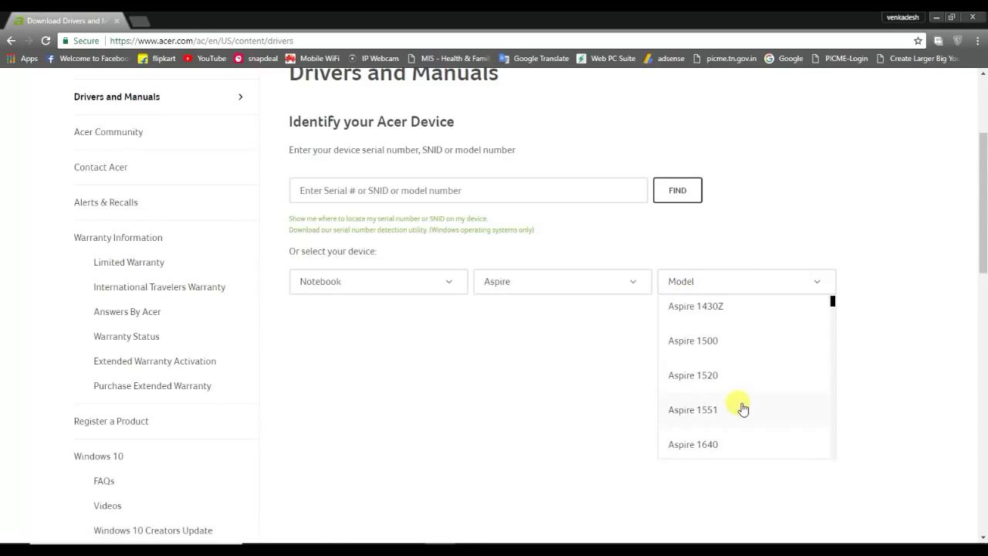
pyautogui.scroll(-8, 742, 424)
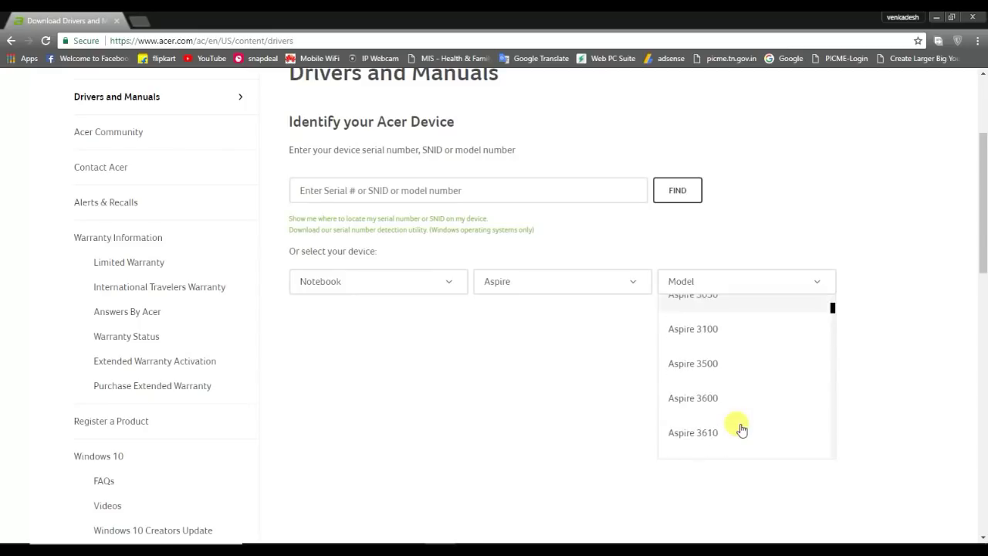
pyautogui.scroll(-10, 740, 425)
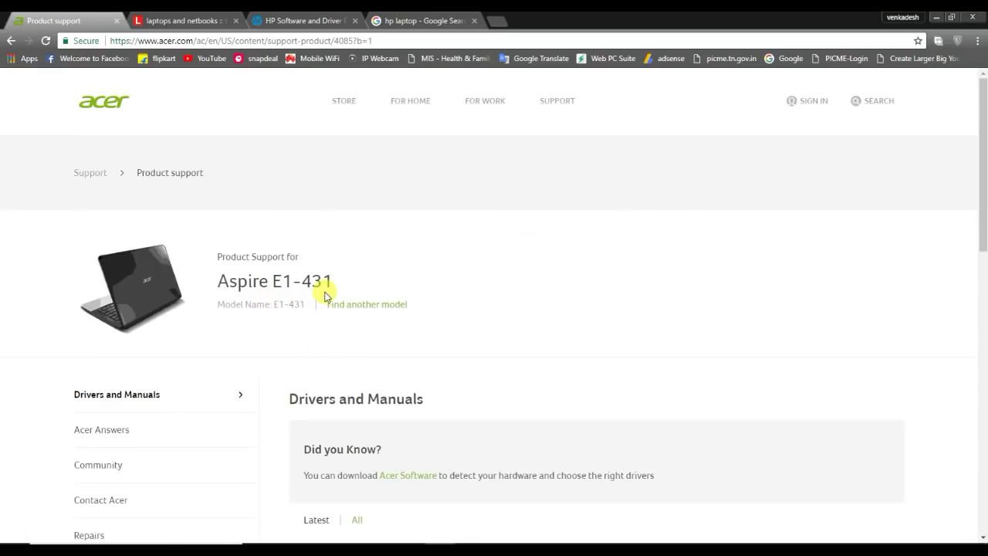
# Step: Pick the operating system and review the seven Windows 8.1 64-bit drivers under Driver (7)
pyautogui.scroll(-1, 256, 300)
pyautogui.scroll(-3, 337, 280)
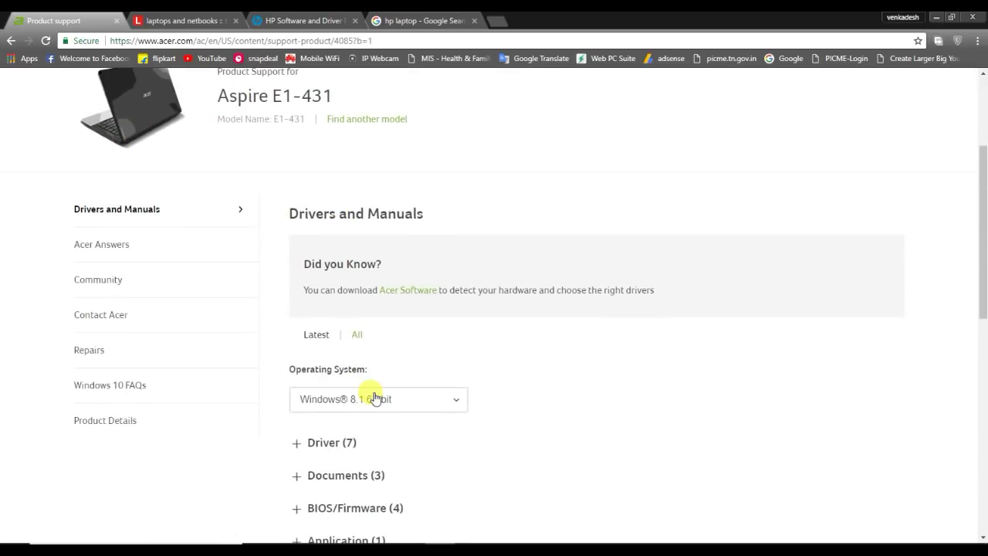
pyautogui.click(428, 340)
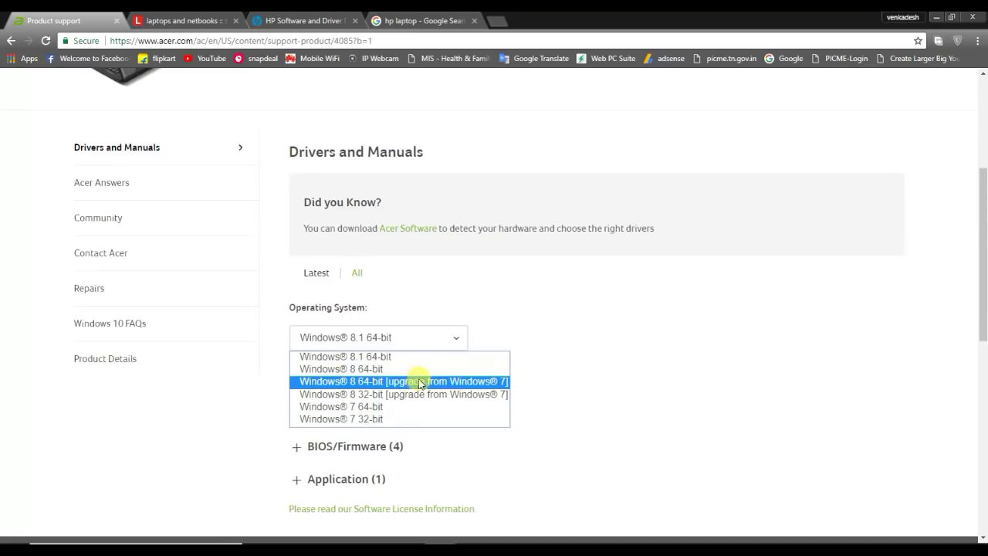
pyautogui.scroll(-3, 635, 421)
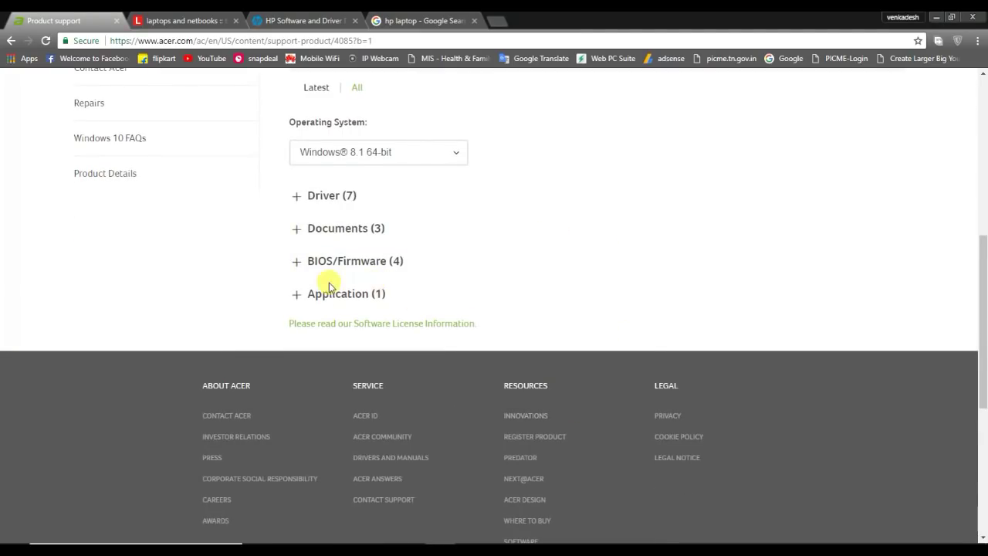
pyautogui.click(303, 207)
pyautogui.scroll(-1, 399, 263)
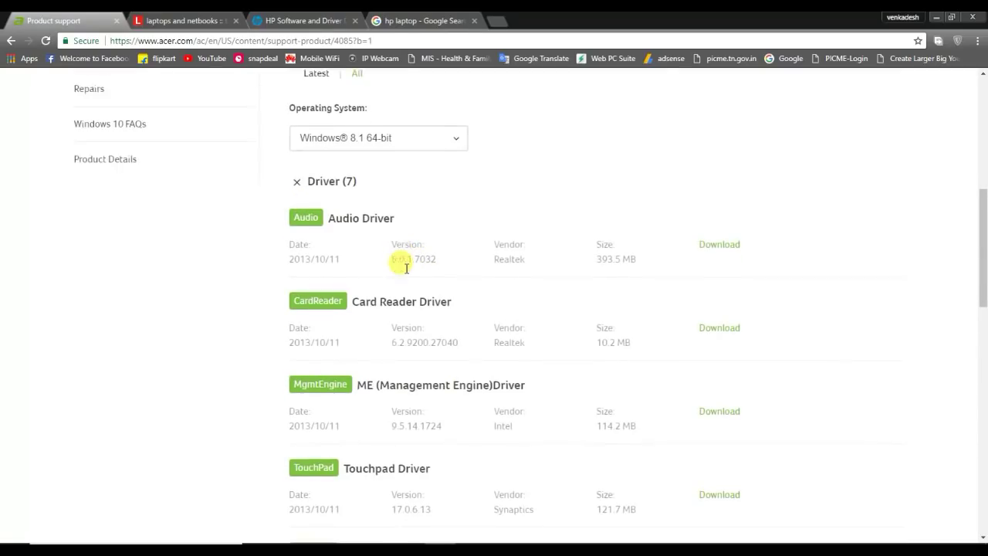
pyautogui.scroll(-2, 425, 266)
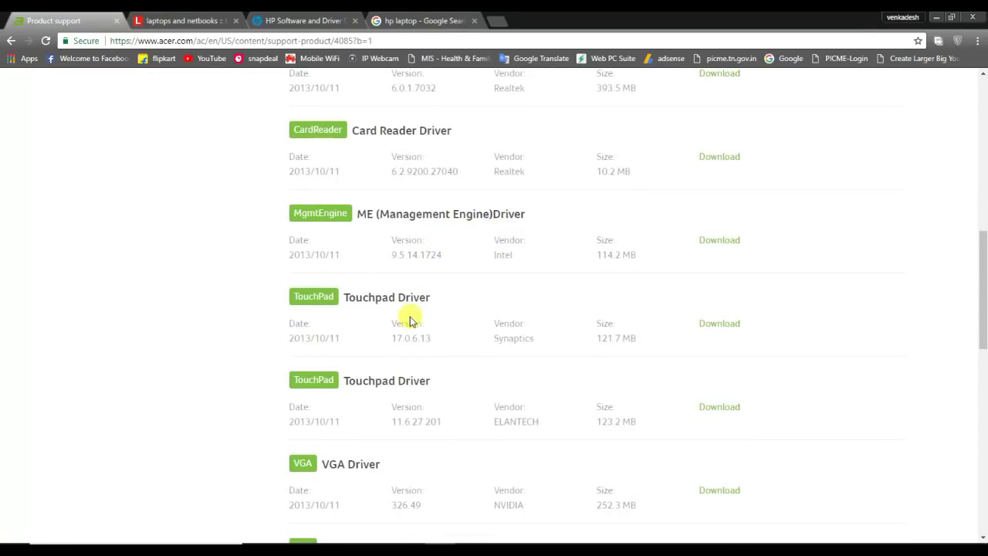
pyautogui.scroll(-1, 408, 318)
pyautogui.scroll(-4, 407, 320)
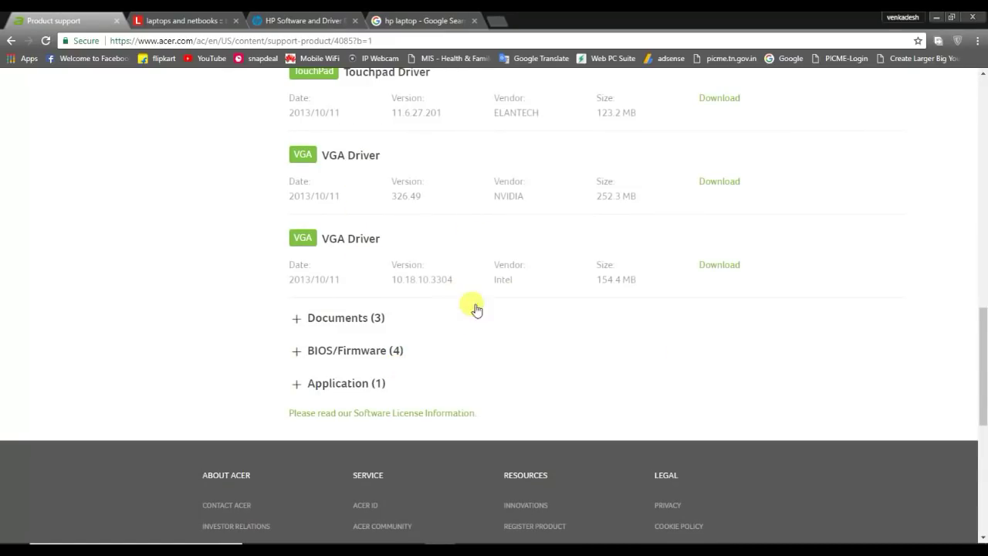
pyautogui.scroll(5, 558, 393)
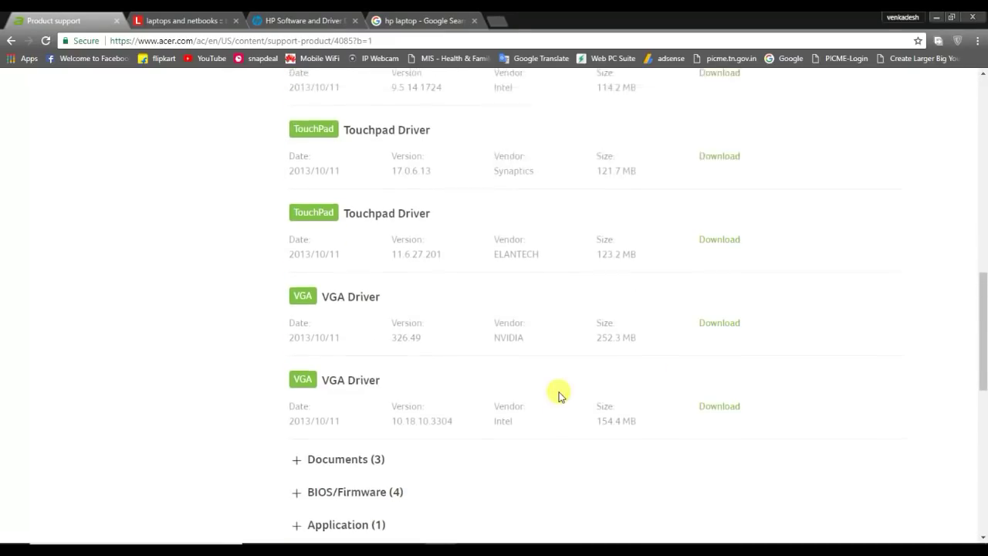
pyautogui.scroll(-4, 558, 393)
# Step: Expand Application (1) with LaunchManager and Documents (3), then scroll back to the top
pyautogui.click(298, 446)
pyautogui.scroll(-3, 434, 459)
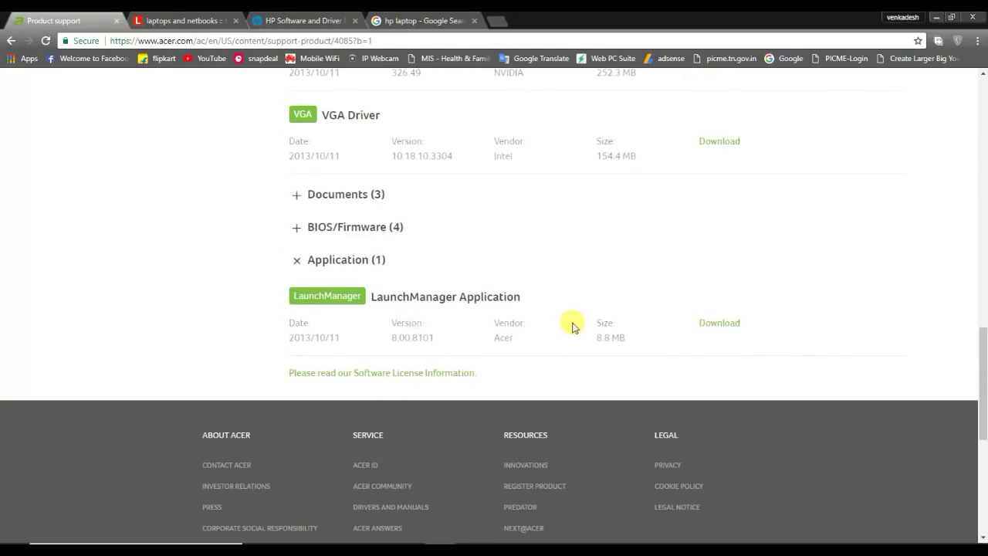
pyautogui.scroll(2, 540, 332)
pyautogui.click(296, 319)
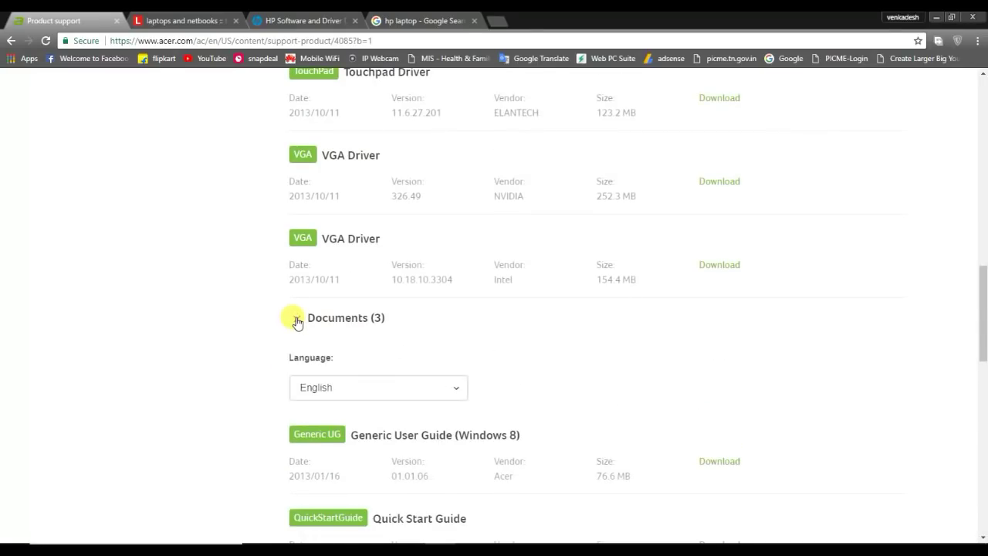
pyautogui.scroll(-2, 551, 500)
pyautogui.scroll(8, 545, 489)
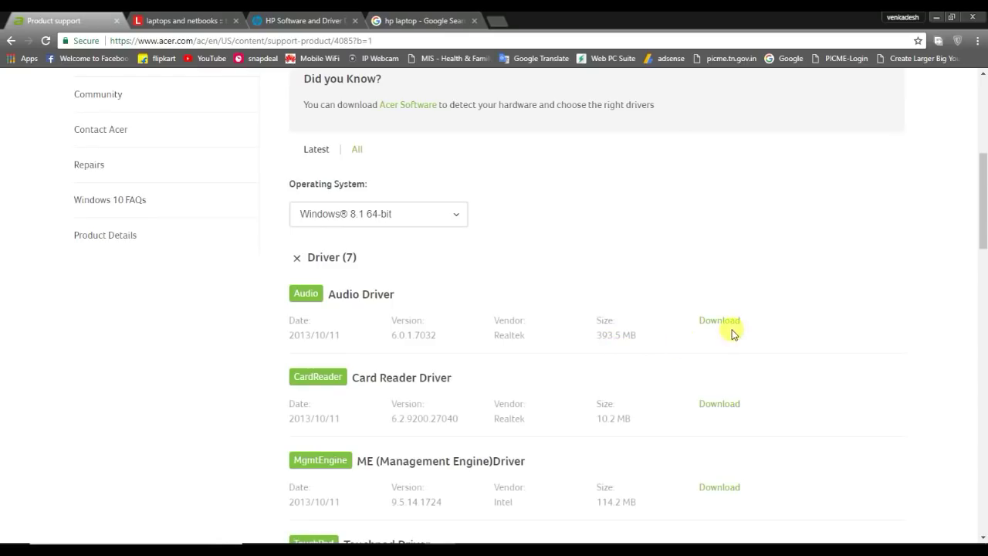
pyautogui.scroll(5, 551, 379)
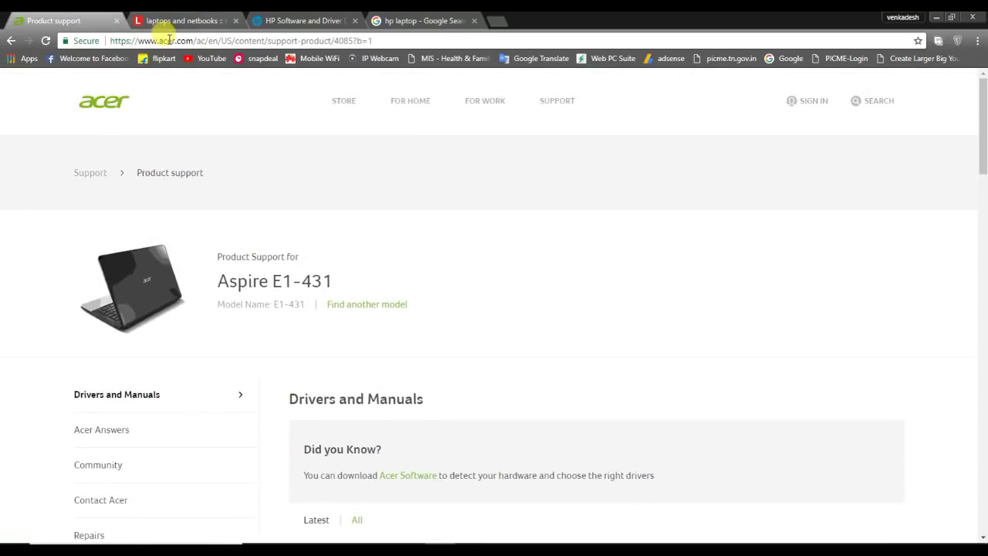
pyautogui.click(184, 17)
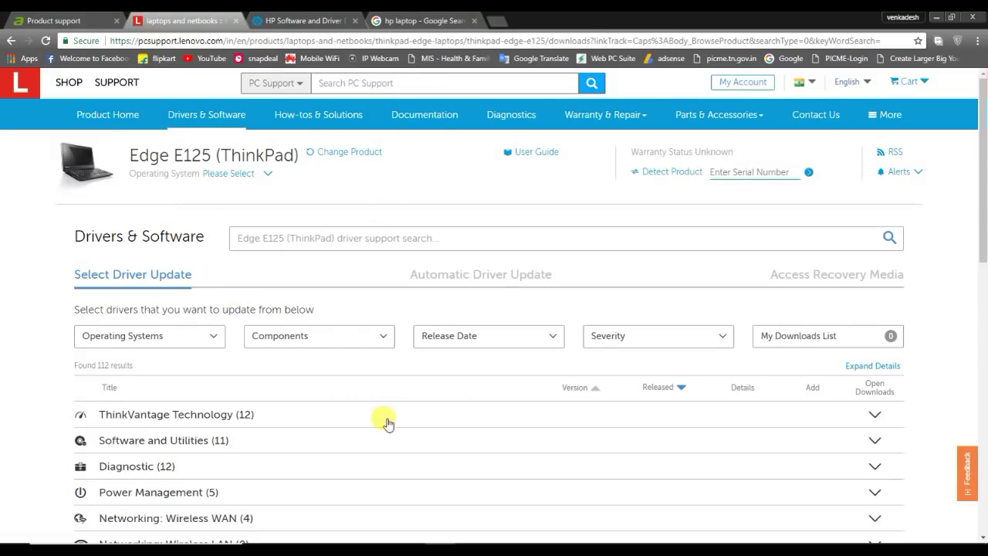
# Step: Browse the Lenovo Edge E125 driver list, then the HP driver categories
pyautogui.scroll(-2, 221, 392)
pyautogui.scroll(-2, 177, 338)
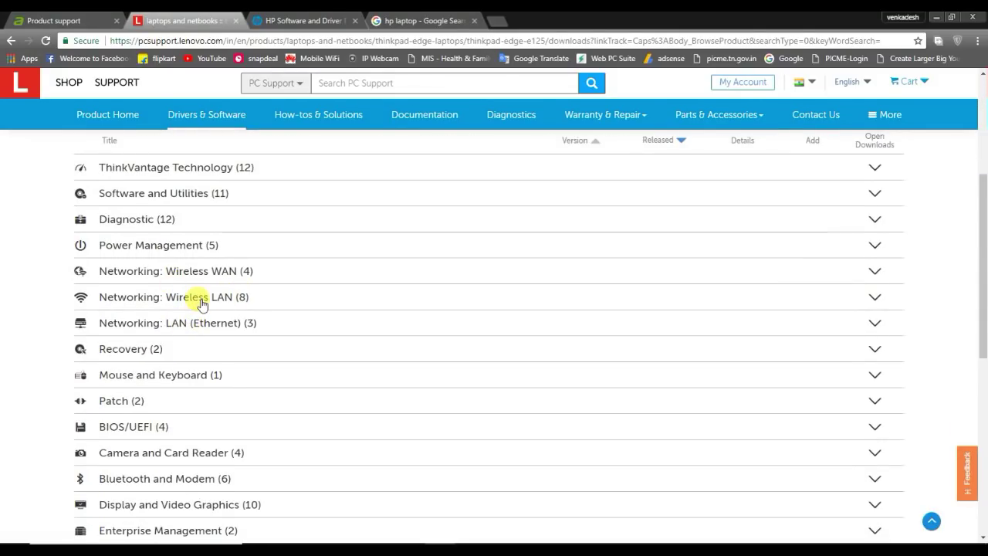
pyautogui.hotkey('ctrl', 'Tab')
pyautogui.scroll(-1, 340, 324)
pyautogui.scroll(-2, 355, 374)
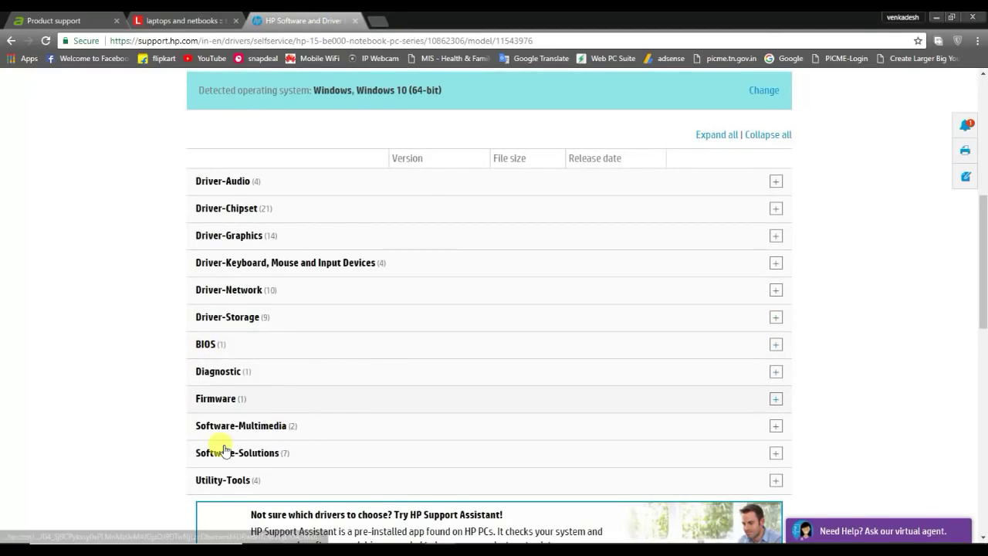
pyautogui.scroll(5, 340, 358)
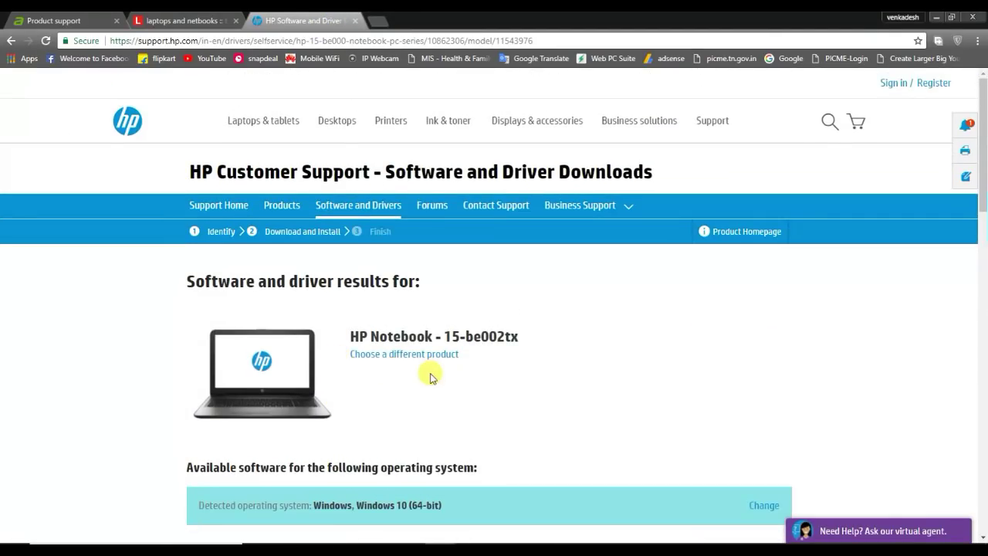
pyautogui.scroll(-8, 430, 375)
pyautogui.scroll(3, 386, 399)
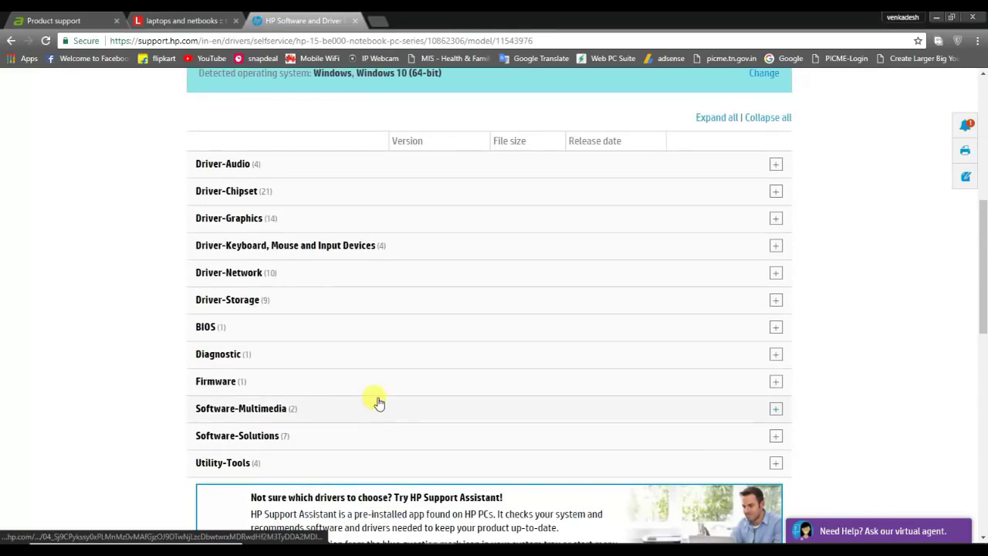
# Step: Expand Driver-Network and review the HP Notebook 15-be002tx network drivers
pyautogui.click(775, 273)
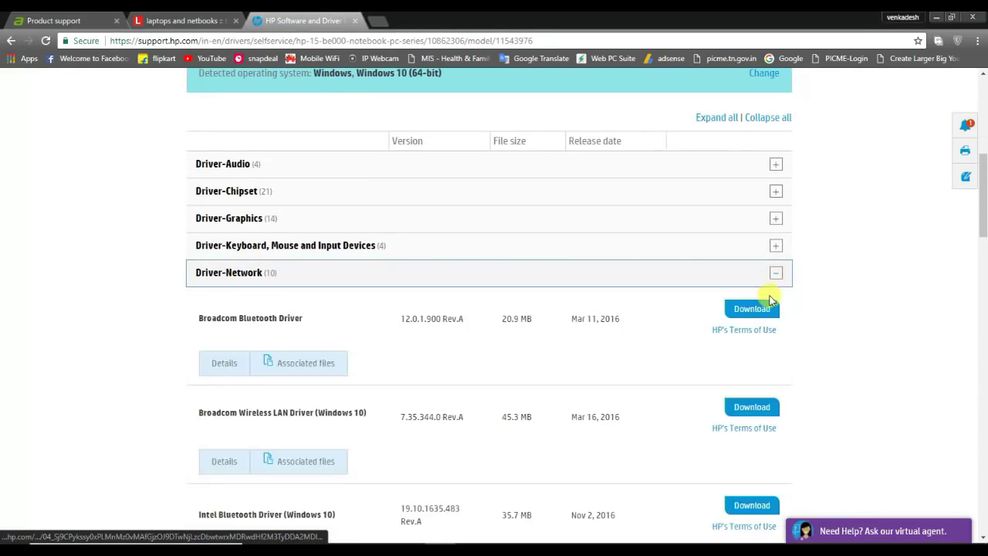
pyautogui.scroll(-2, 479, 393)
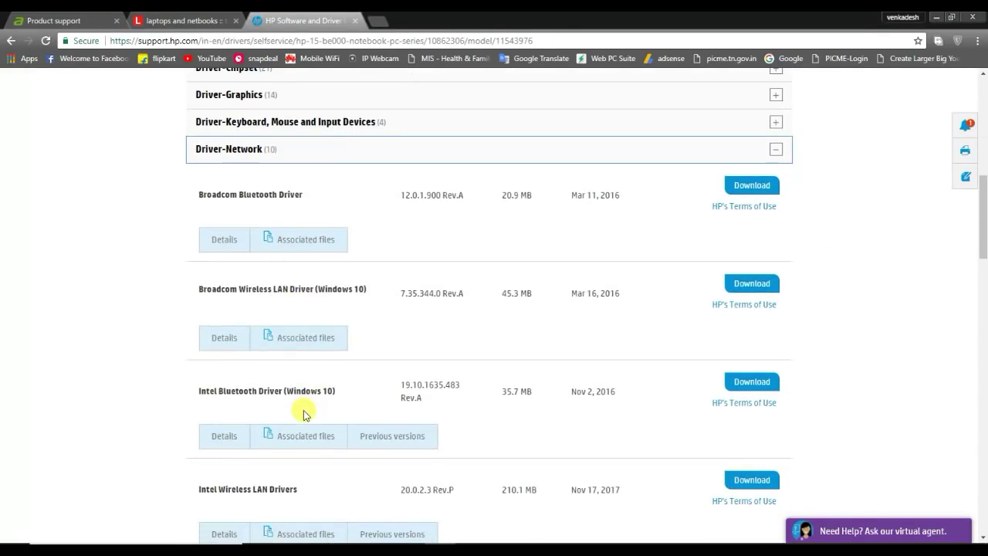
pyautogui.scroll(-1, 297, 409)
pyautogui.scroll(-1, 325, 389)
pyautogui.scroll(2, 478, 417)
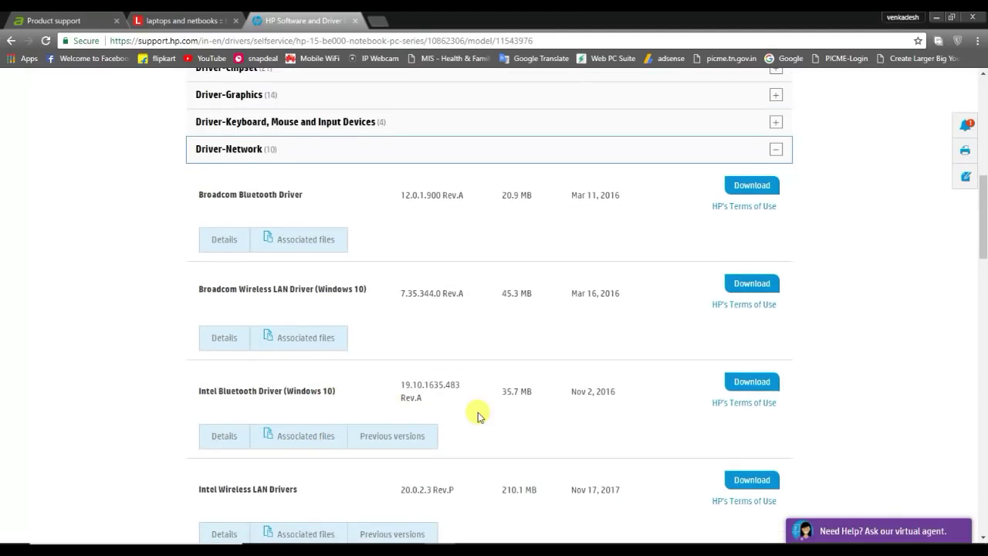
pyautogui.scroll(1, 416, 385)
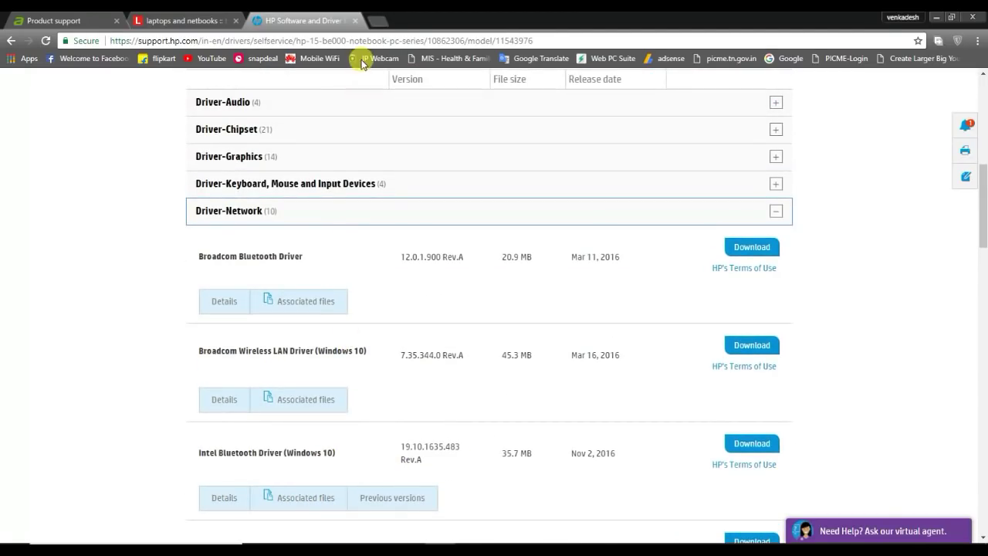
pyautogui.scroll(3, 401, 345)
pyautogui.scroll(4, 409, 348)
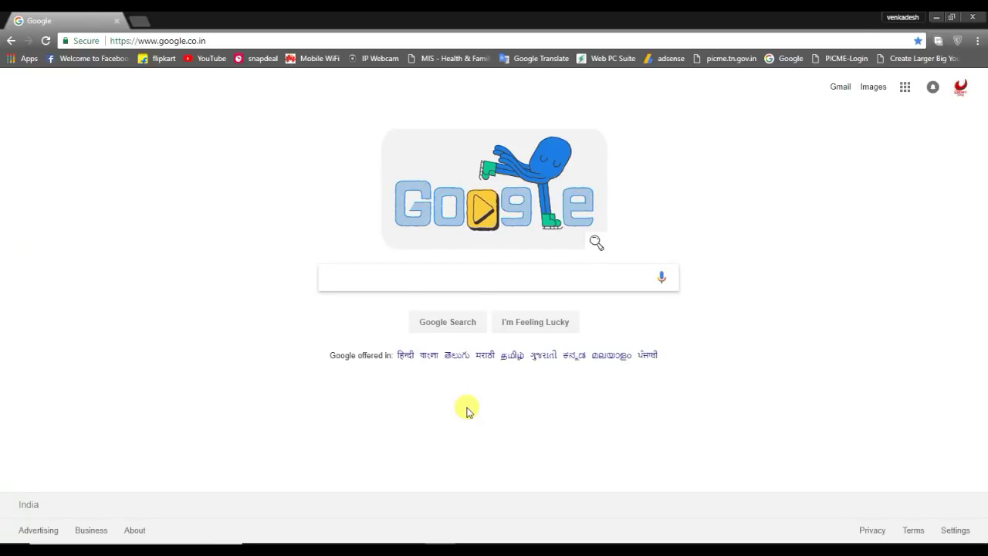
# Step: Search for 'driver pack solution' and download the DriverPack online installer from drp.su
pyautogui.write('driver pack solution')
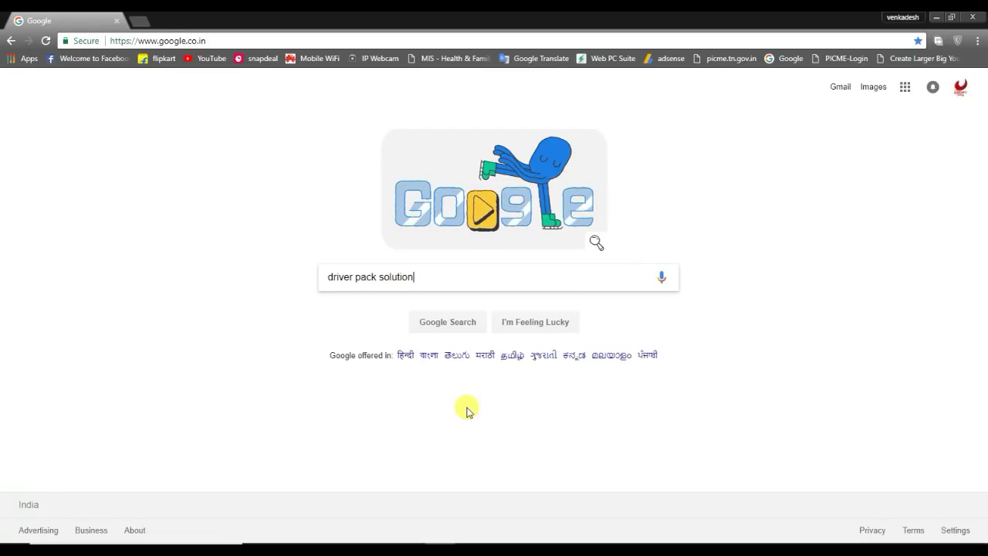
pyautogui.press('Return')
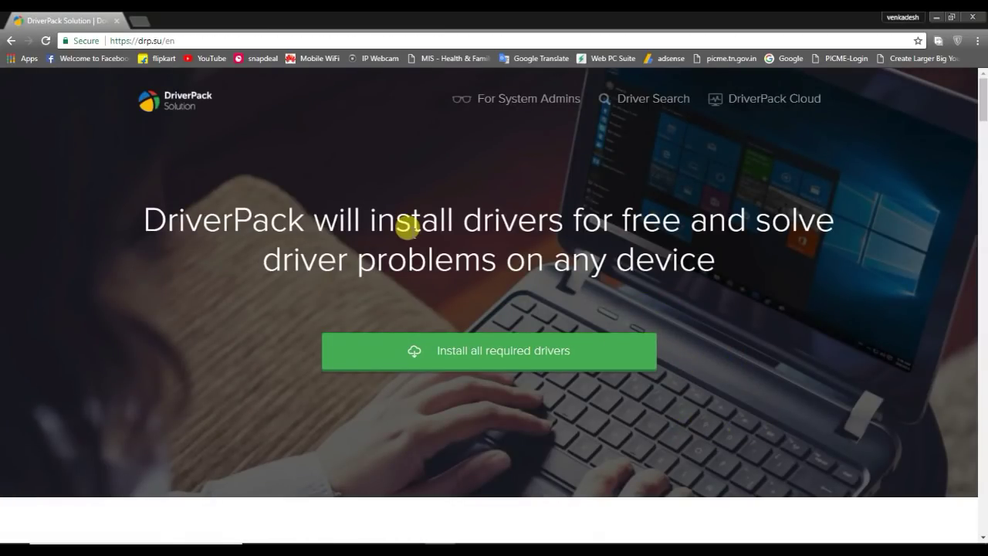
pyautogui.scroll(-1, 579, 326)
pyautogui.scroll(1, 600, 326)
pyautogui.click(539, 355)
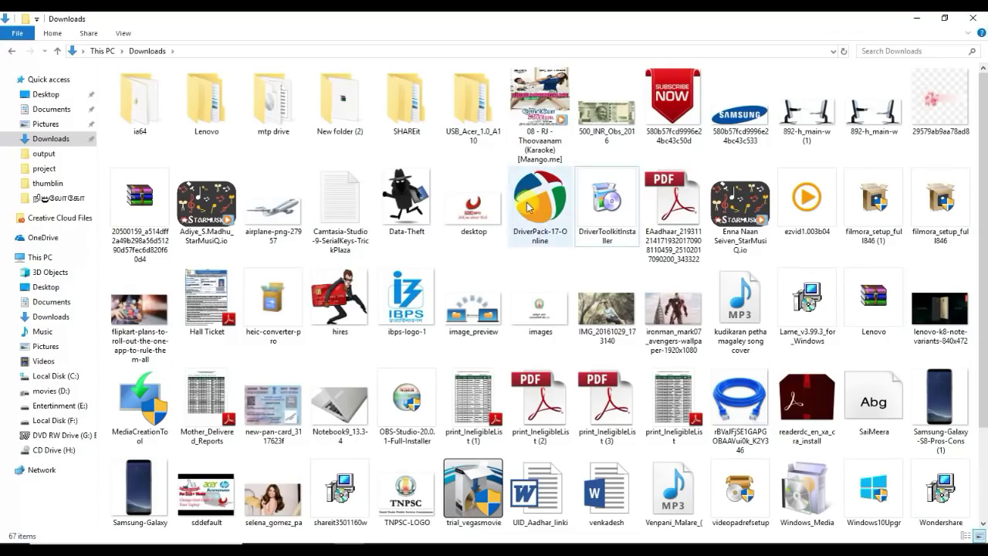
# Step: Run the DriverPack installer from Downloads as administrator
pyautogui.rightClick(509, 205)
pyautogui.click(559, 173)
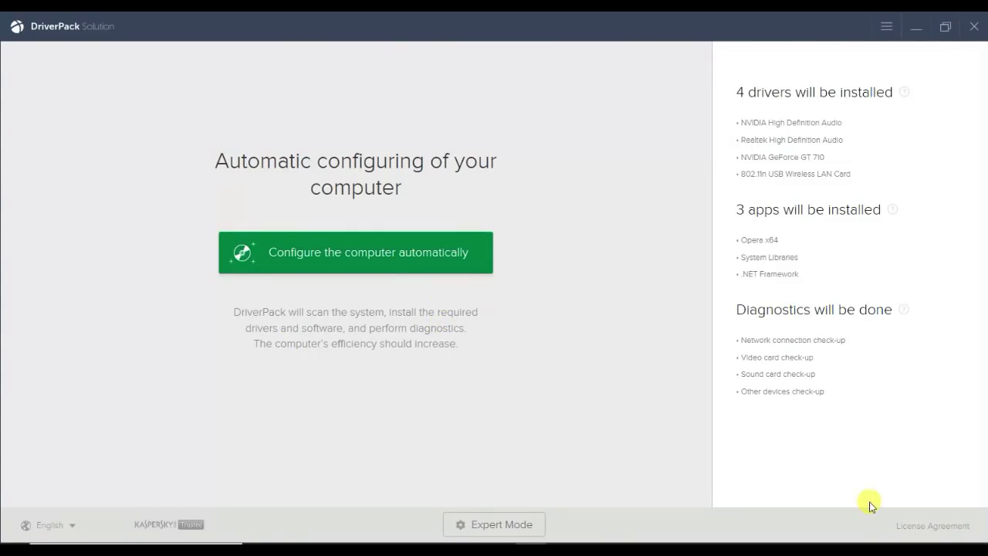
# Step: Start automatic configuration of the computer in DriverPack Solution
pyautogui.doubleClick(861, 93)
pyautogui.click(785, 91)
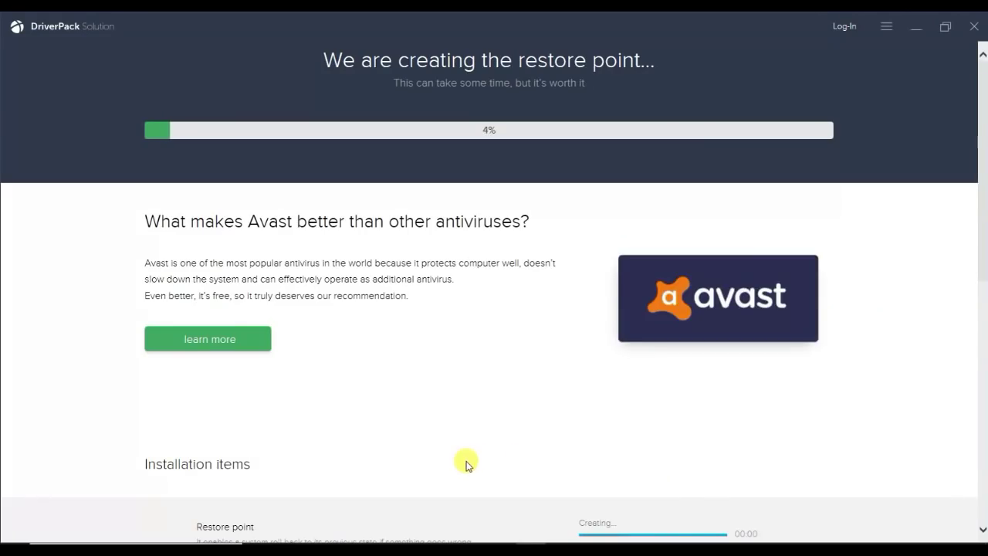
pyautogui.scroll(-5, 466, 464)
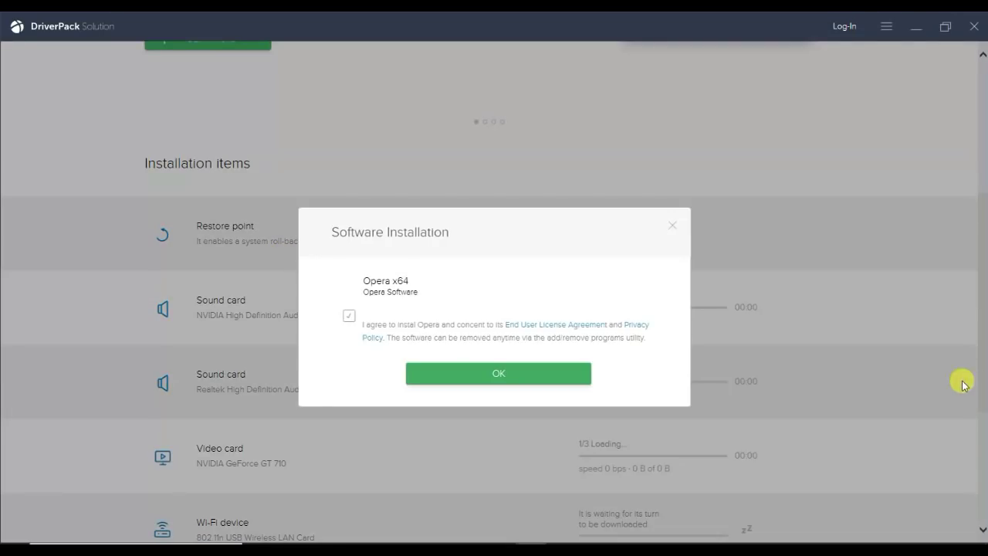
# Step: Accept the Opera installation and follow the driver and app download progress
pyautogui.click(548, 379)
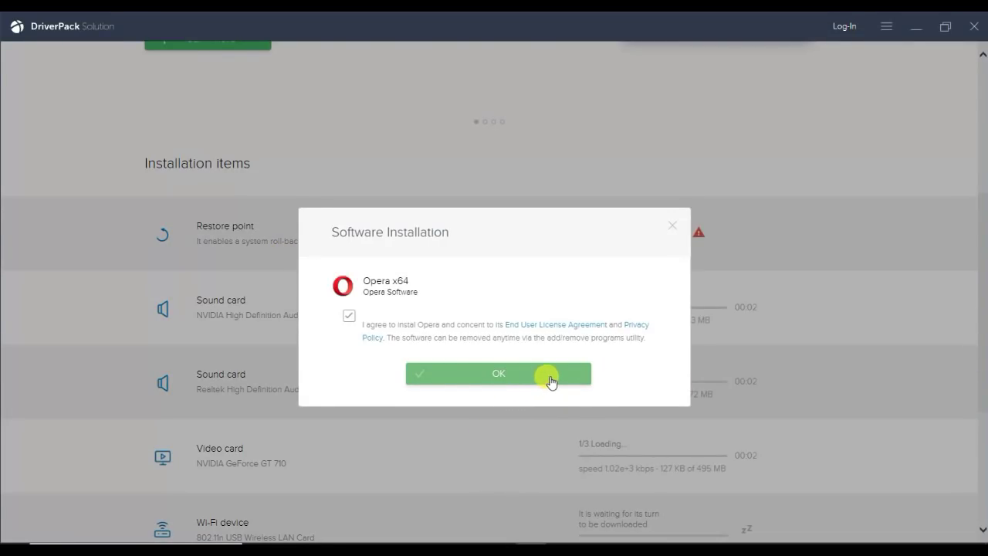
pyautogui.scroll(5, 490, 401)
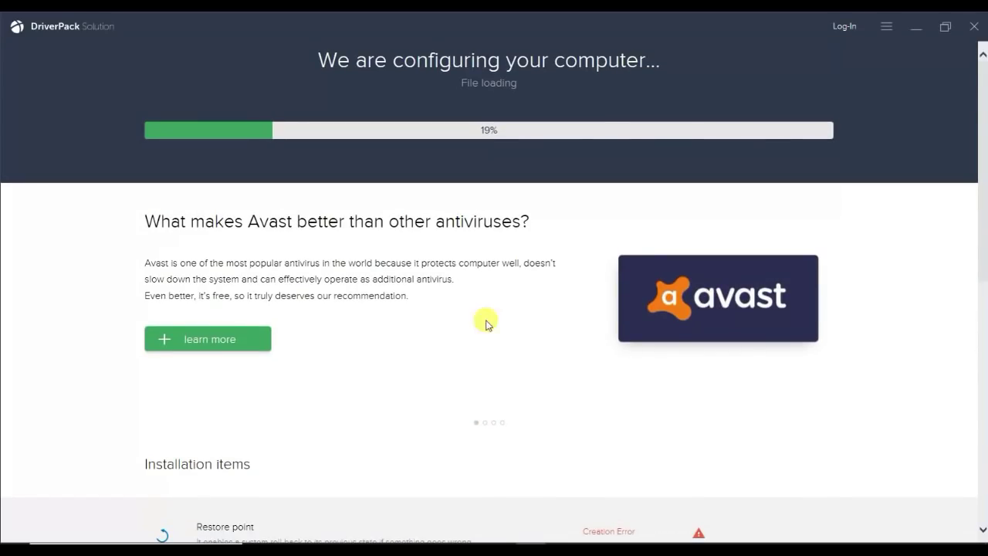
pyautogui.scroll(-3, 266, 388)
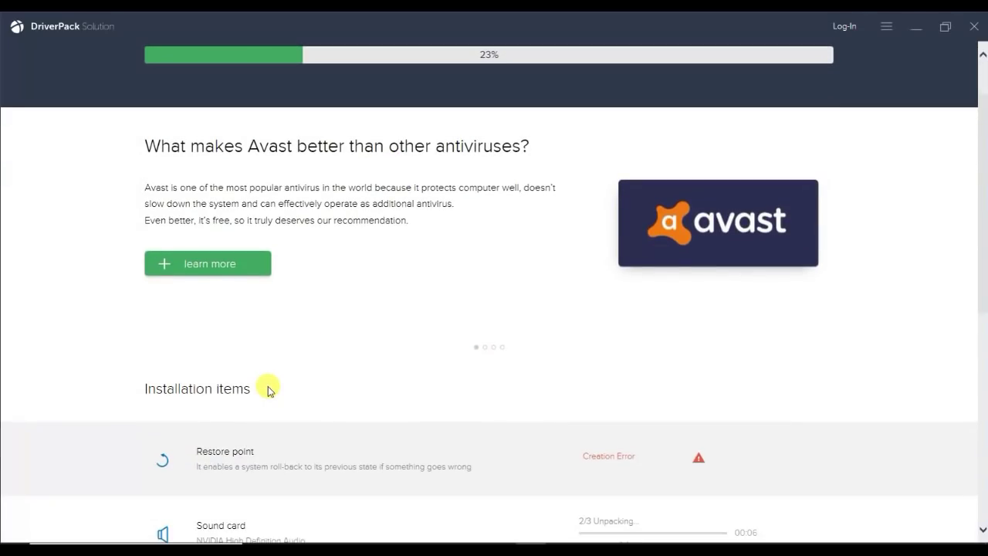
pyautogui.scroll(-5, 268, 391)
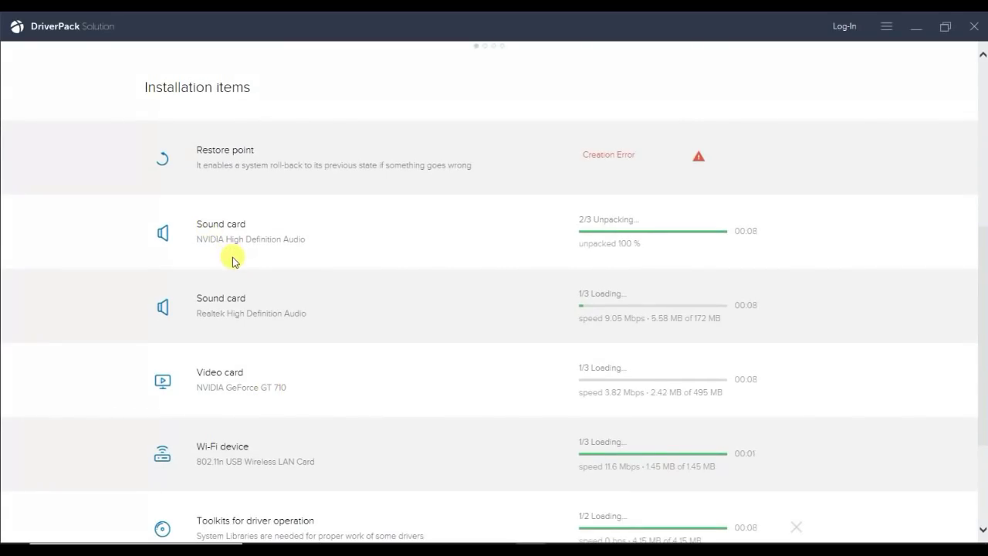
pyautogui.scroll(-2, 235, 263)
pyautogui.scroll(-2, 239, 312)
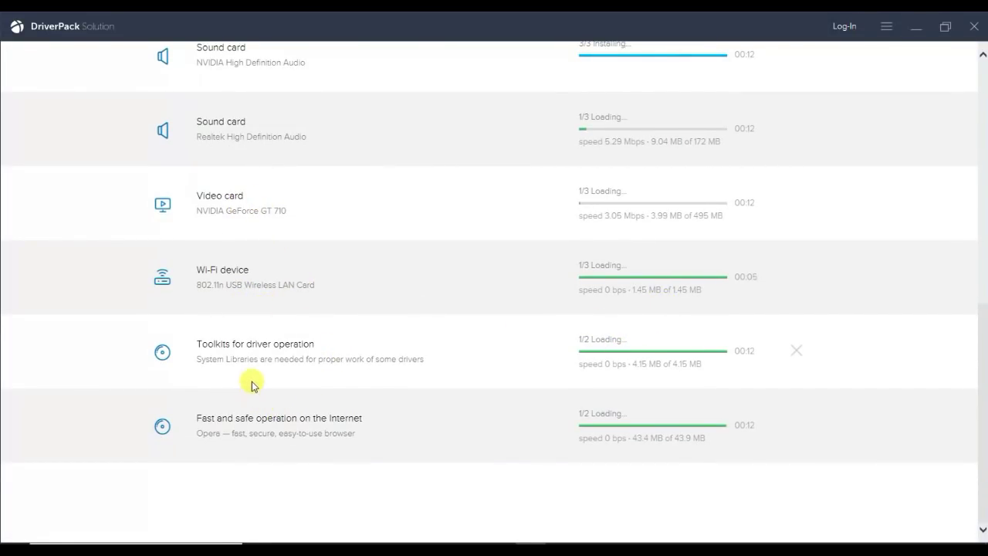
pyautogui.scroll(10, 370, 488)
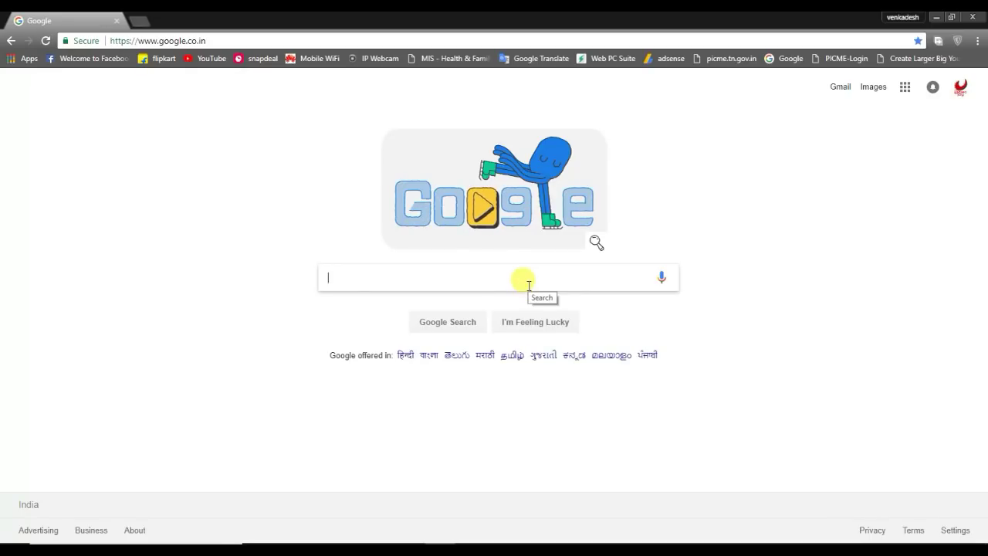
# Step: Search Google for 'driver identifier' and open the official driveridentifier.com site
pyautogui.write('driver identifier')
pyautogui.press('Return')
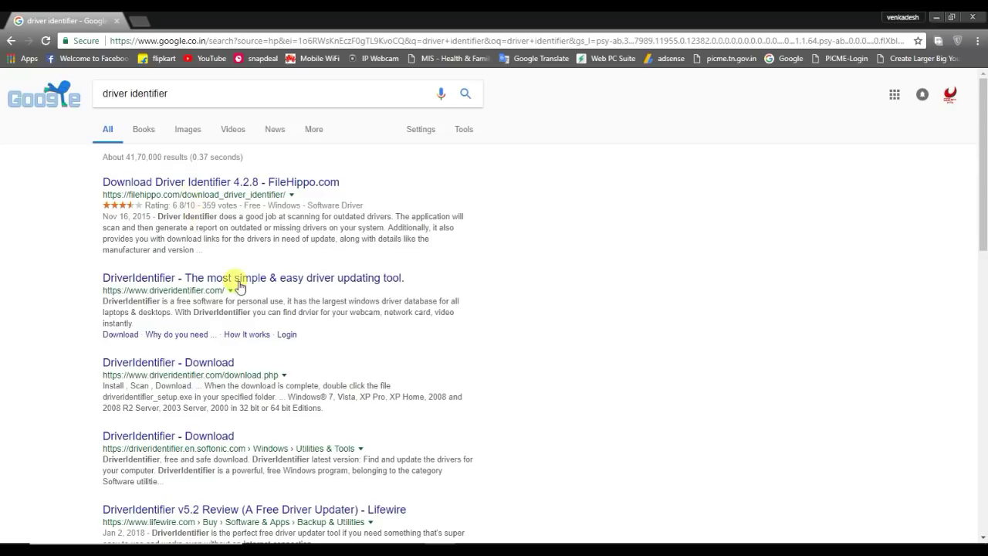
pyautogui.click(197, 186)
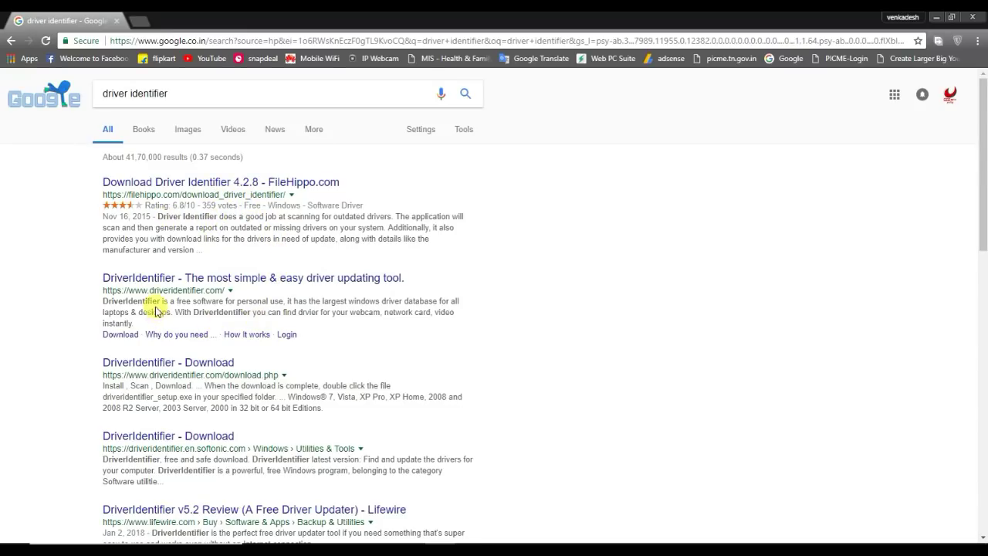
pyautogui.click(202, 283)
# Step: Download driveridentifier_setup.exe (4.09 MB) from the DriverIdentifier site
pyautogui.scroll(-1, 517, 364)
pyautogui.scroll(1, 337, 352)
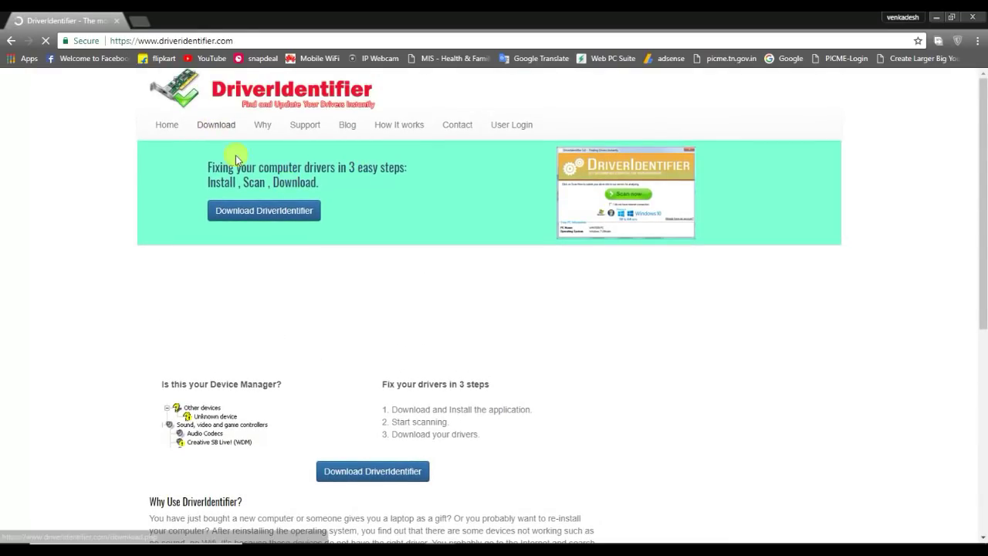
pyautogui.click(293, 213)
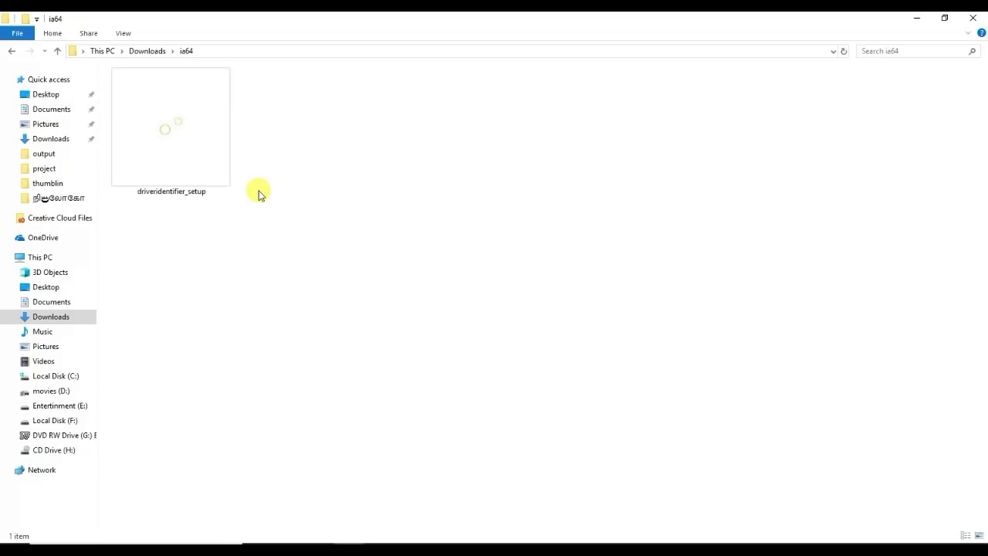
pyautogui.keyDown('ctrl'); pyautogui.scroll(-2, 258, 194); pyautogui.keyUp('ctrl')
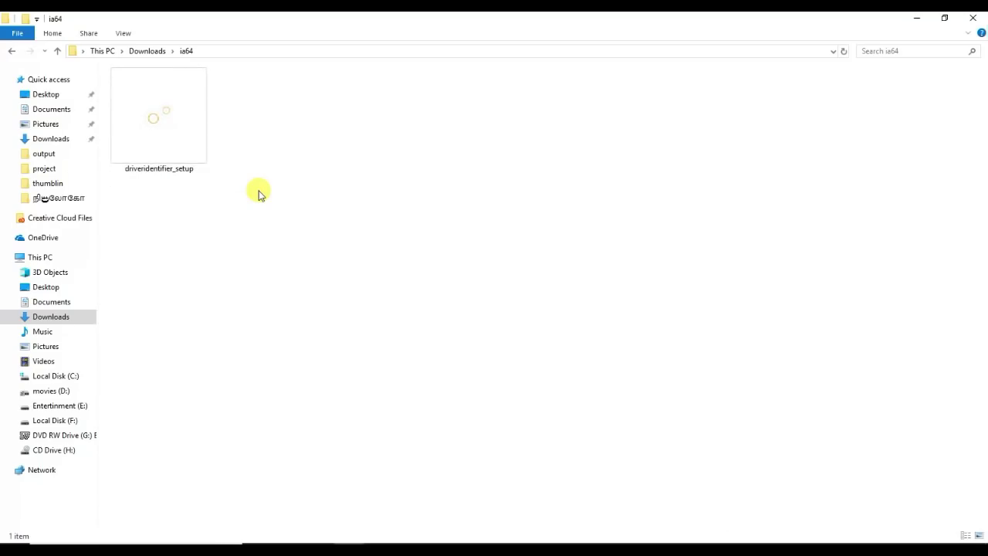
# Step: Launch the driveridentifier_setup installer and approve its UAC prompt
pyautogui.click(171, 121)
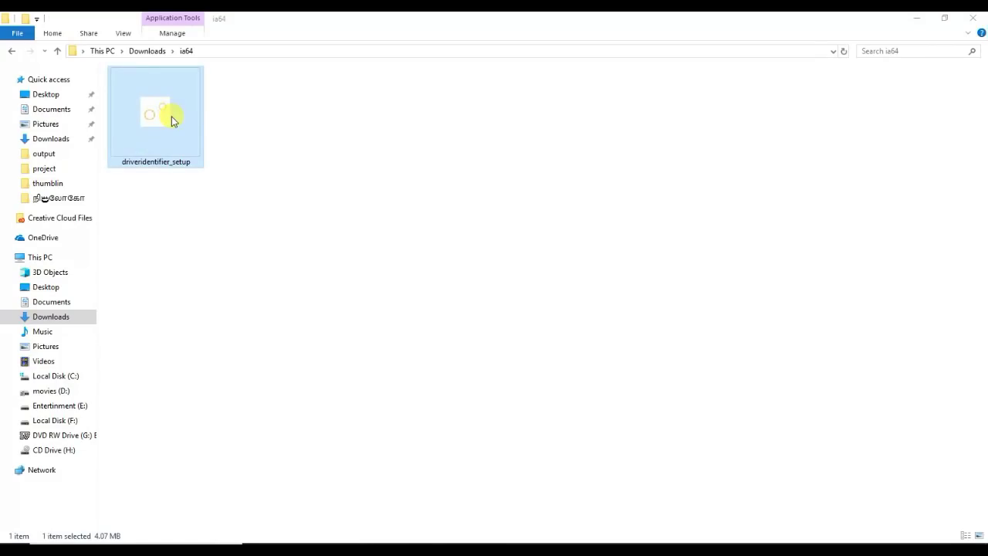
pyautogui.doubleClick(172, 121)
pyautogui.click(461, 379)
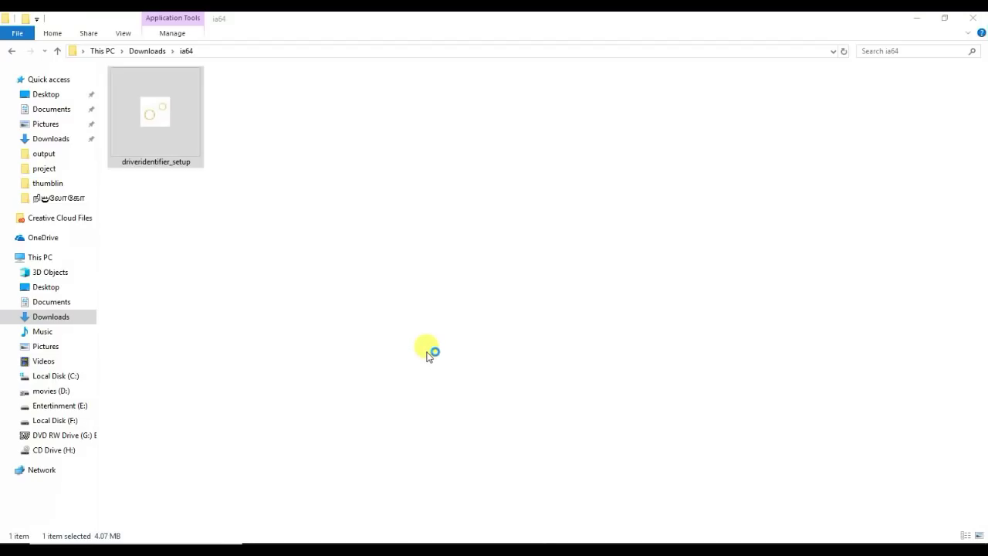
pyautogui.click(564, 382)
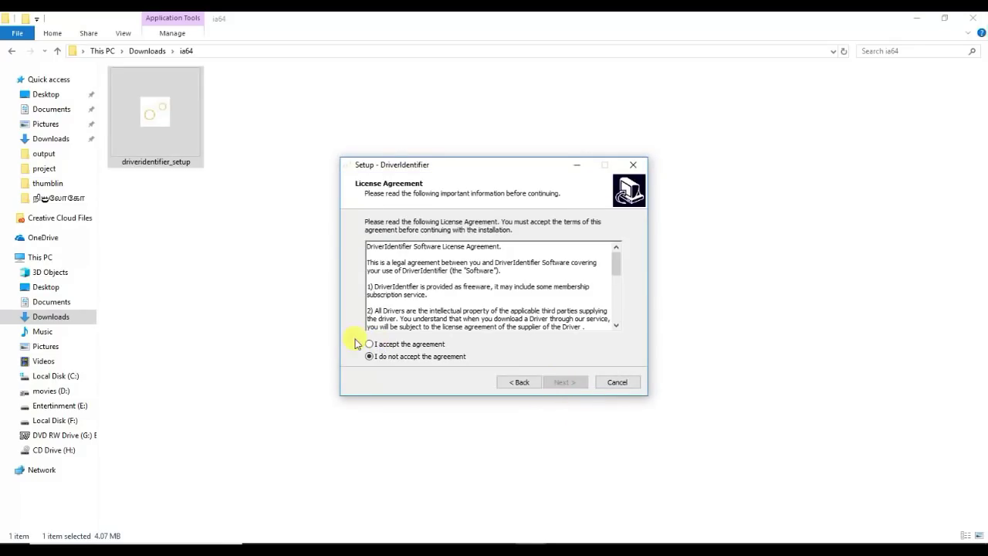
# Step: Accept the DriverIdentifier licence agreement, finish setup and start the driver scan
pyautogui.click(421, 347)
pyautogui.click(561, 382)
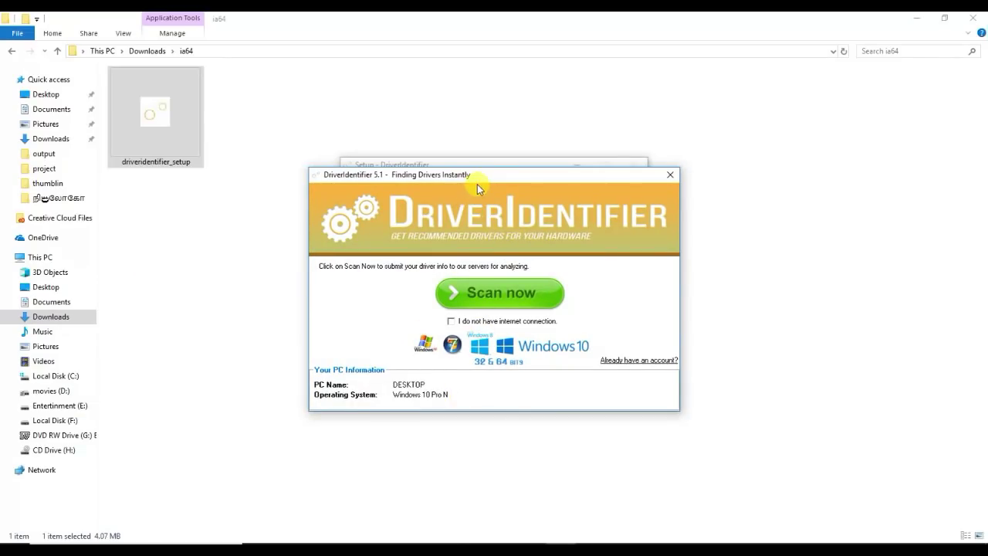
pyautogui.moveTo(477, 185); pyautogui.dragTo(494, 210)
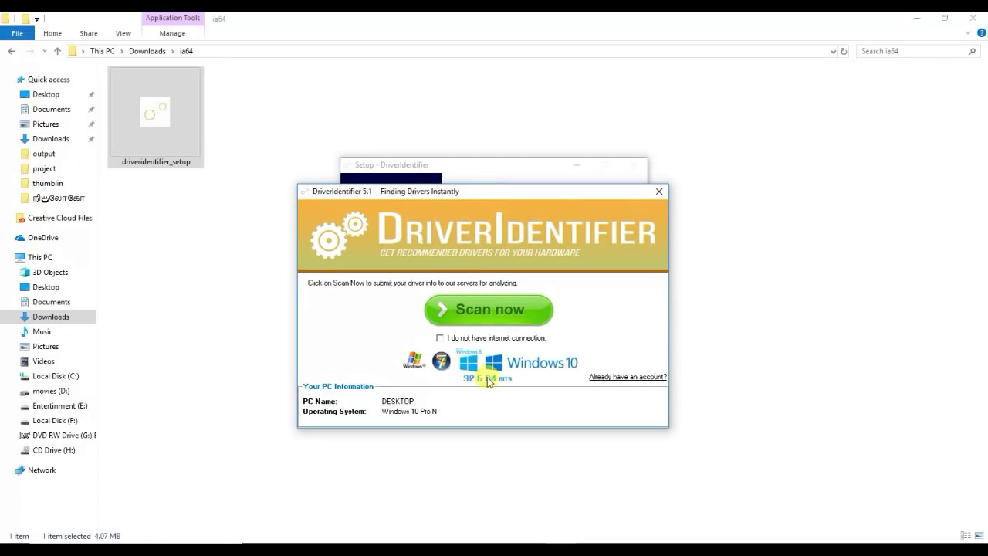
pyautogui.click(494, 310)
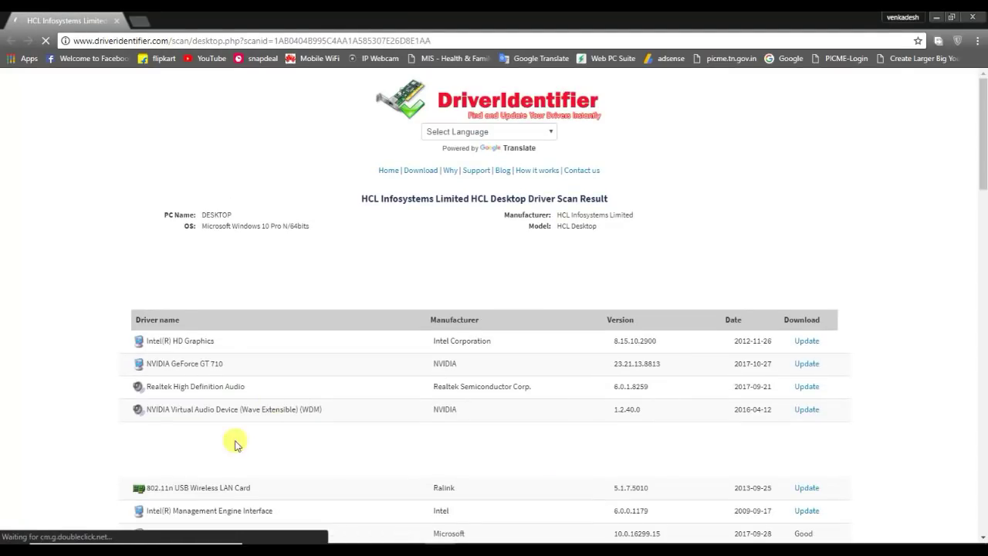
# Step: Scroll through the HCL Desktop scan result to see which drivers show Update versus Good
pyautogui.scroll(-1, 239, 432)
pyautogui.scroll(-2, 570, 458)
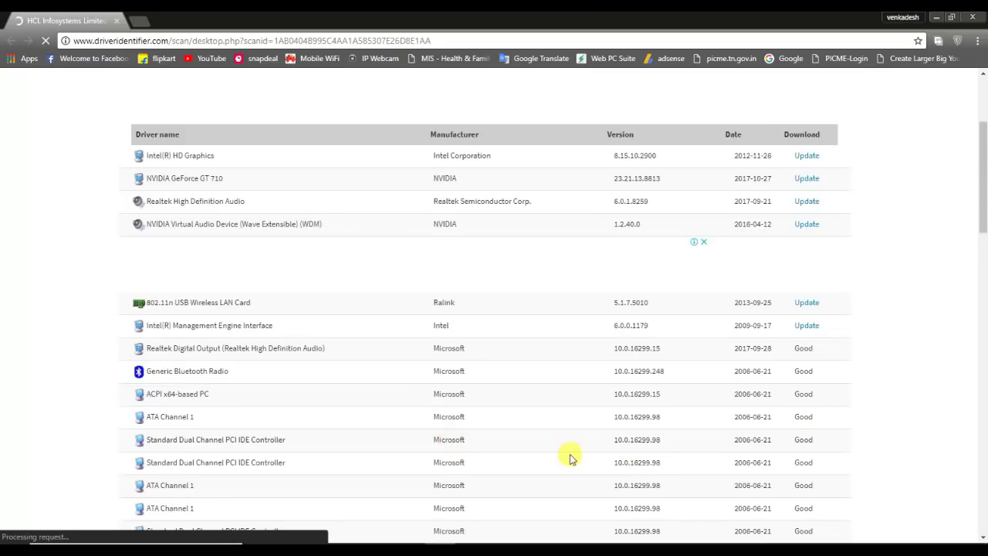
pyautogui.scroll(-3, 250, 396)
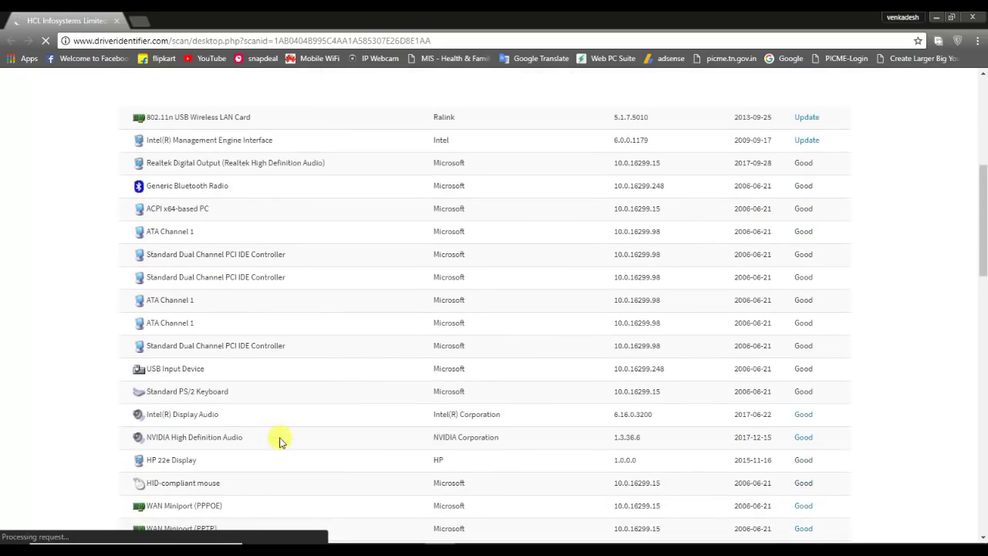
pyautogui.scroll(4, 280, 444)
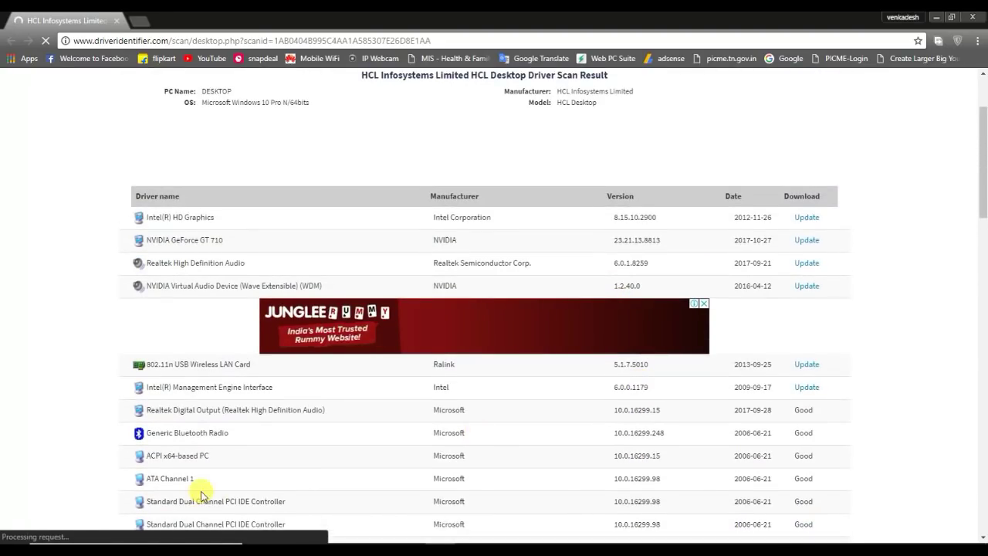
pyautogui.scroll(-6, 342, 500)
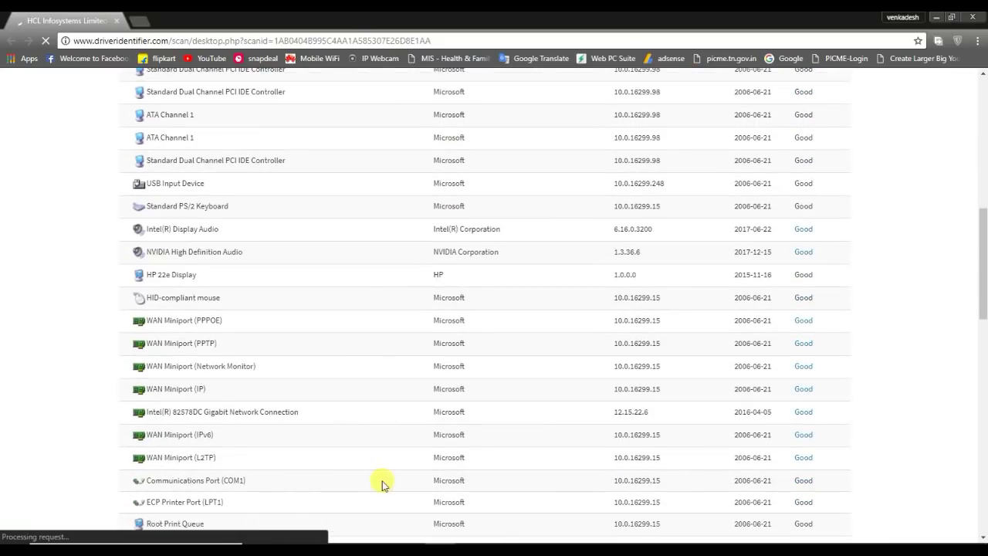
pyautogui.scroll(-4, 316, 458)
pyautogui.scroll(11, 789, 340)
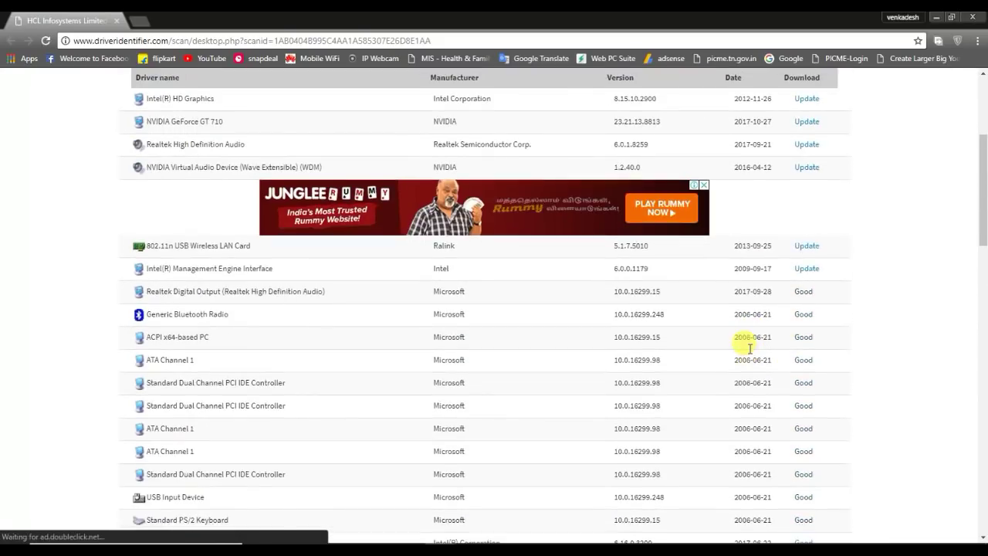
pyautogui.scroll(-2, 821, 484)
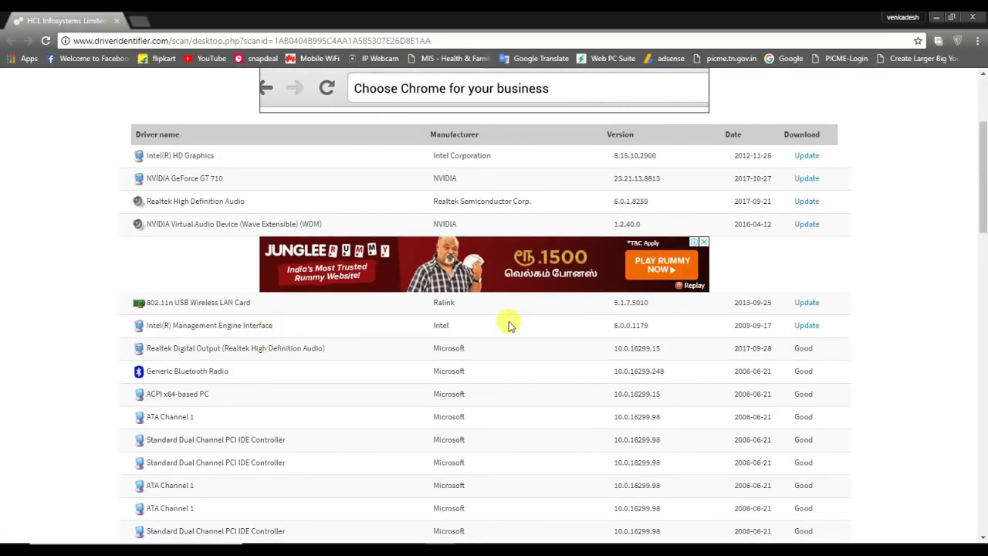
pyautogui.scroll(1, 479, 378)
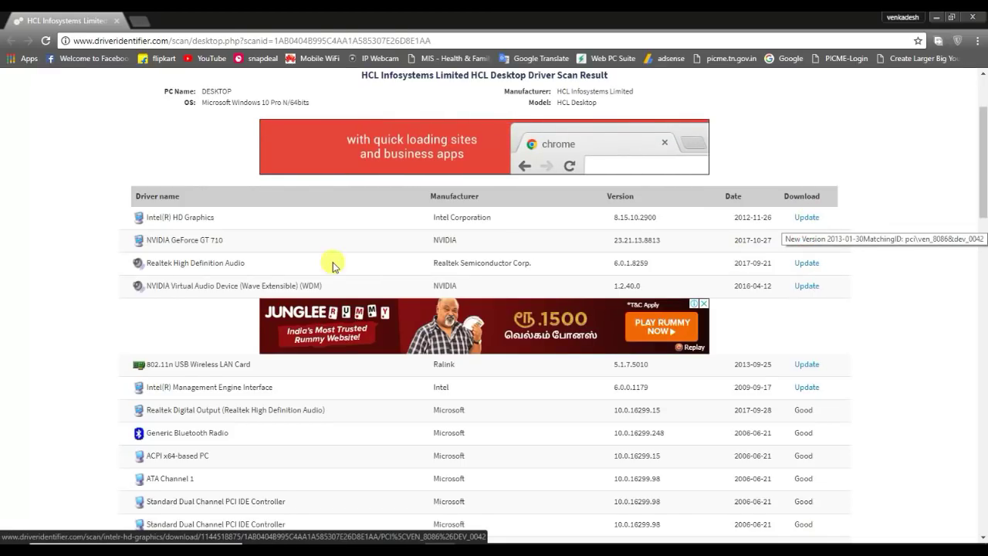
# Step: Request the Intel(R) HD Graphics driver update and pick the sp52907.exe driver file
pyautogui.click(807, 219)
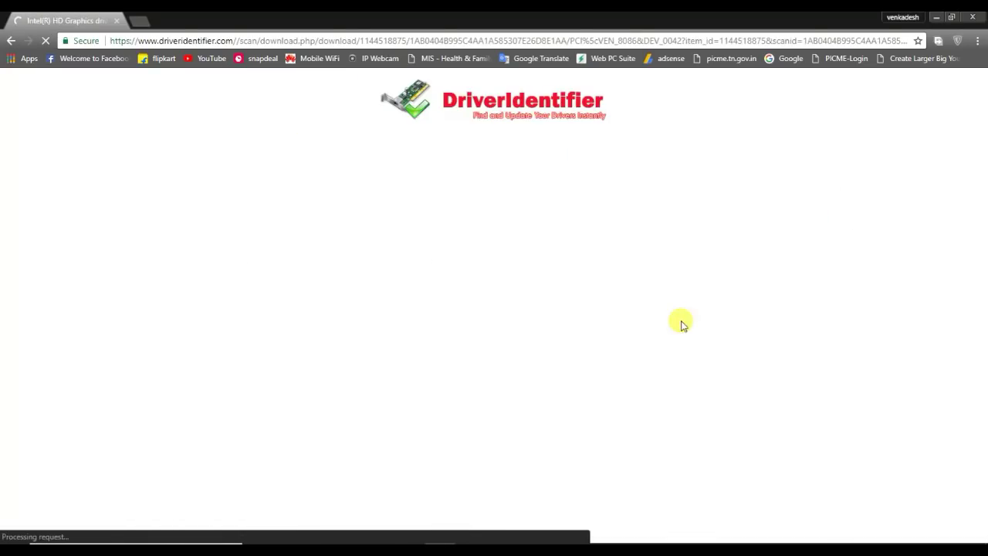
pyautogui.scroll(-4, 456, 437)
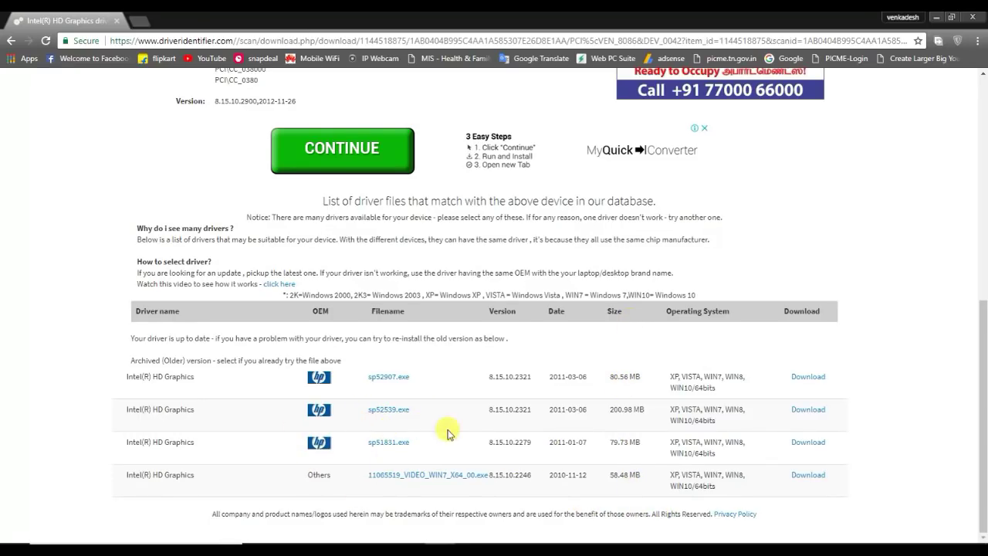
pyautogui.click(817, 386)
pyautogui.scroll(-3, 362, 386)
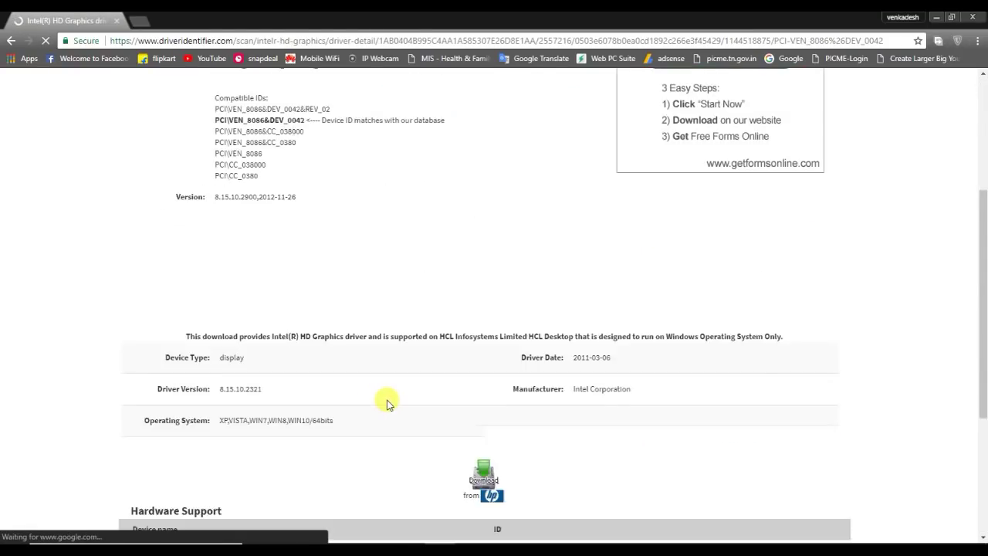
pyautogui.scroll(-3, 389, 403)
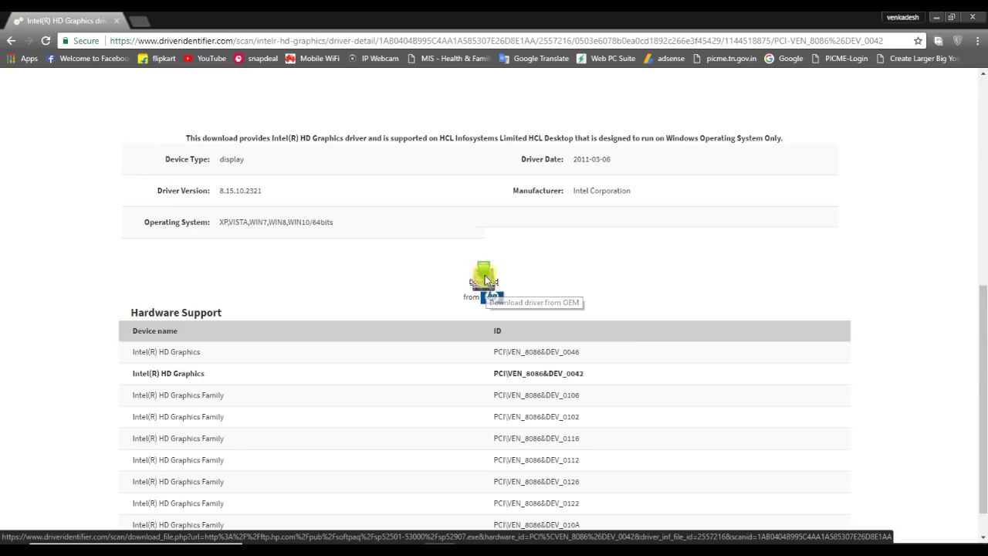
# Step: Choose the HP manufacturer-server download and sign in with Google
pyautogui.click(485, 279)
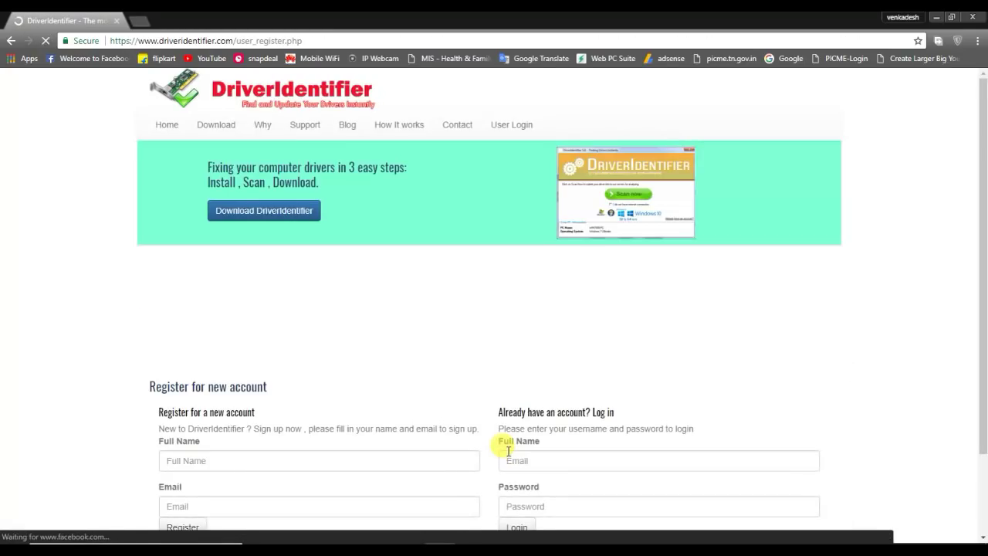
pyautogui.scroll(-2, 508, 452)
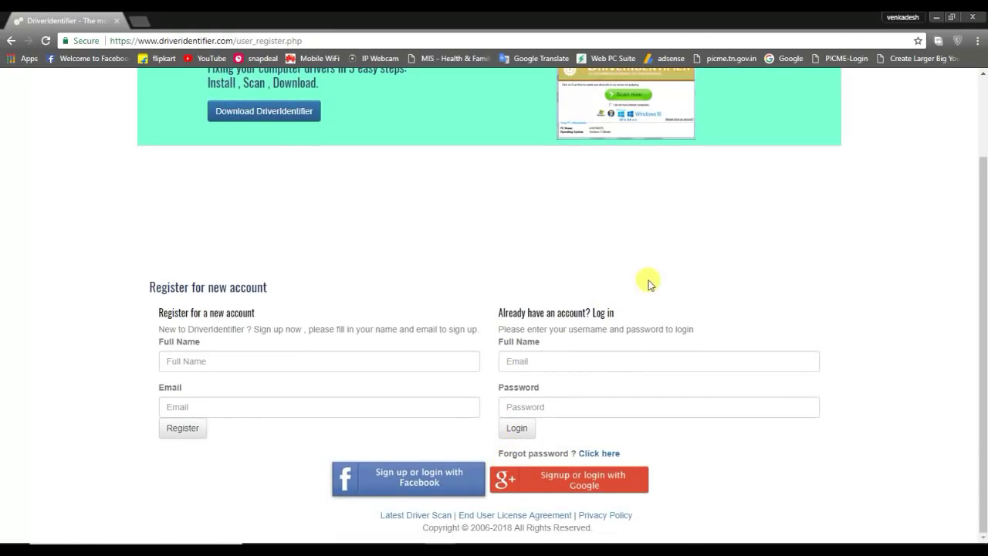
pyautogui.click(597, 478)
pyautogui.click(614, 345)
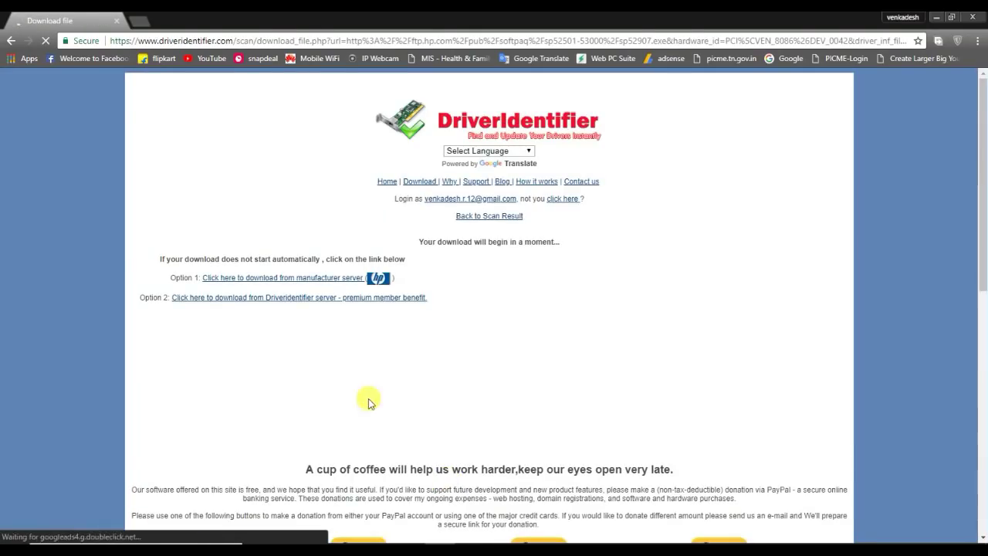